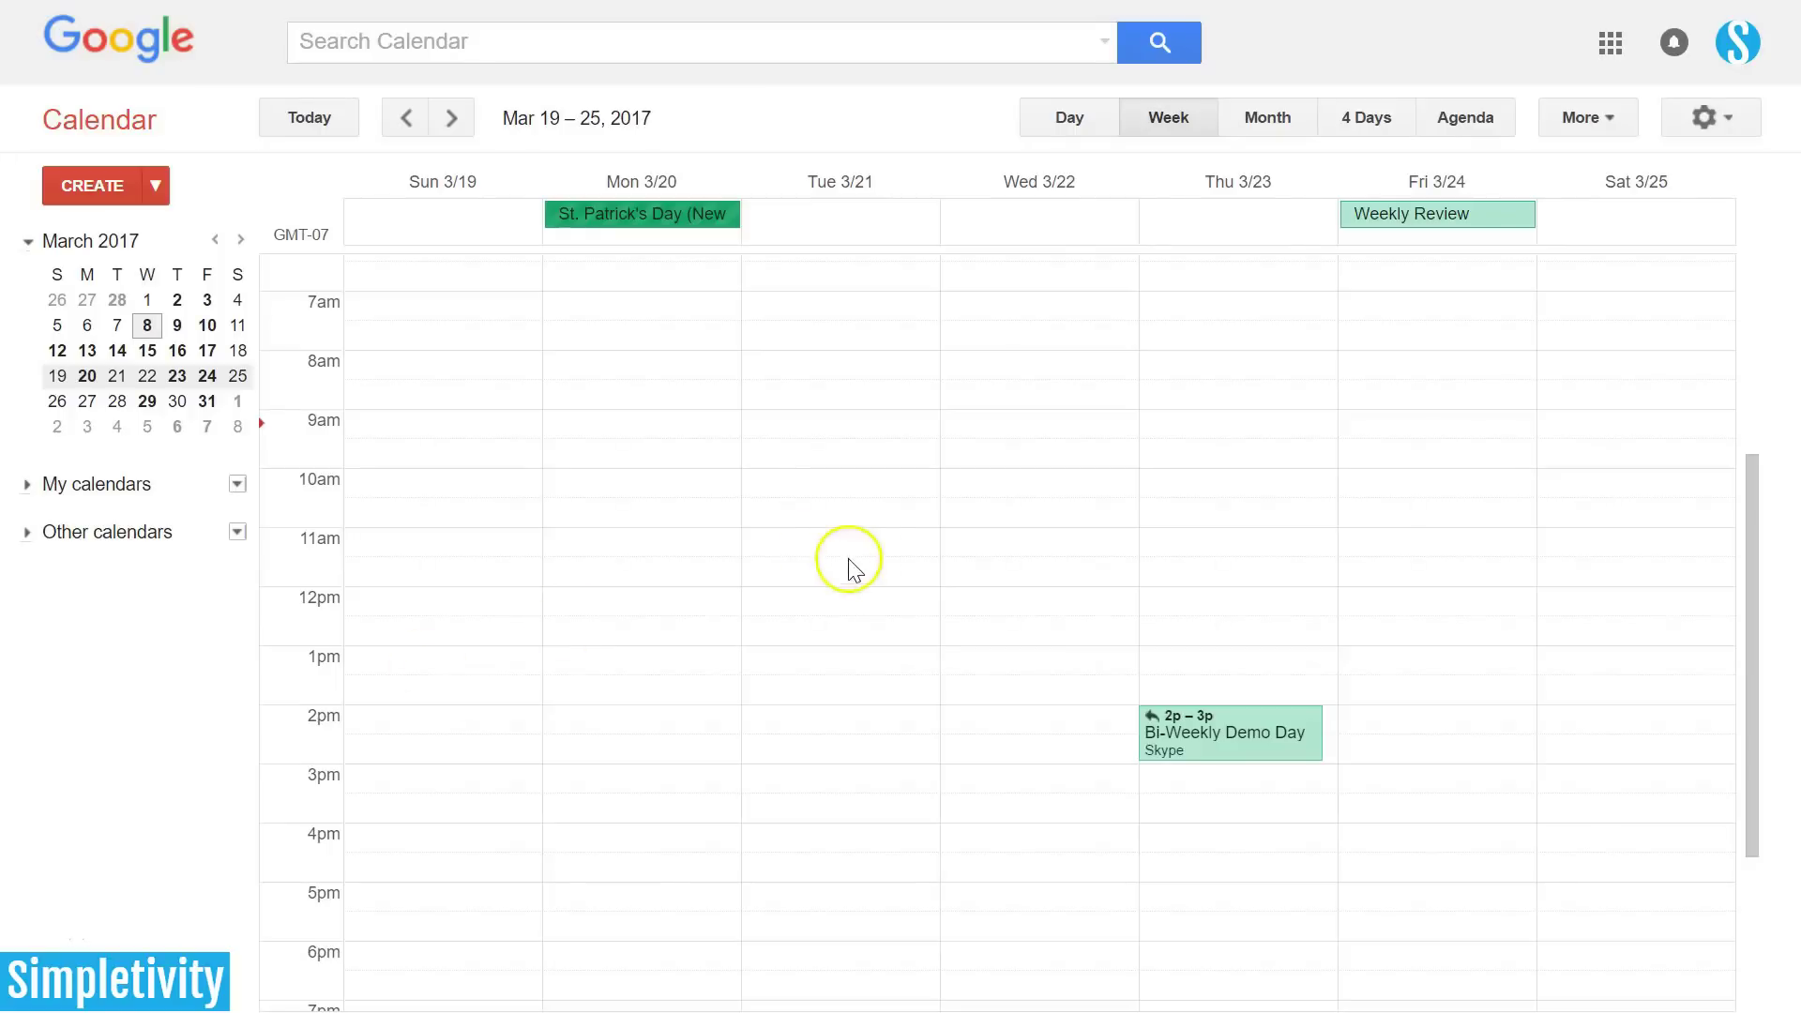
Scroll the Mar 19–25 week view down and back up to look it over.
scroll(872, 549, "down", 3)
scroll(874, 553, "up", 3)
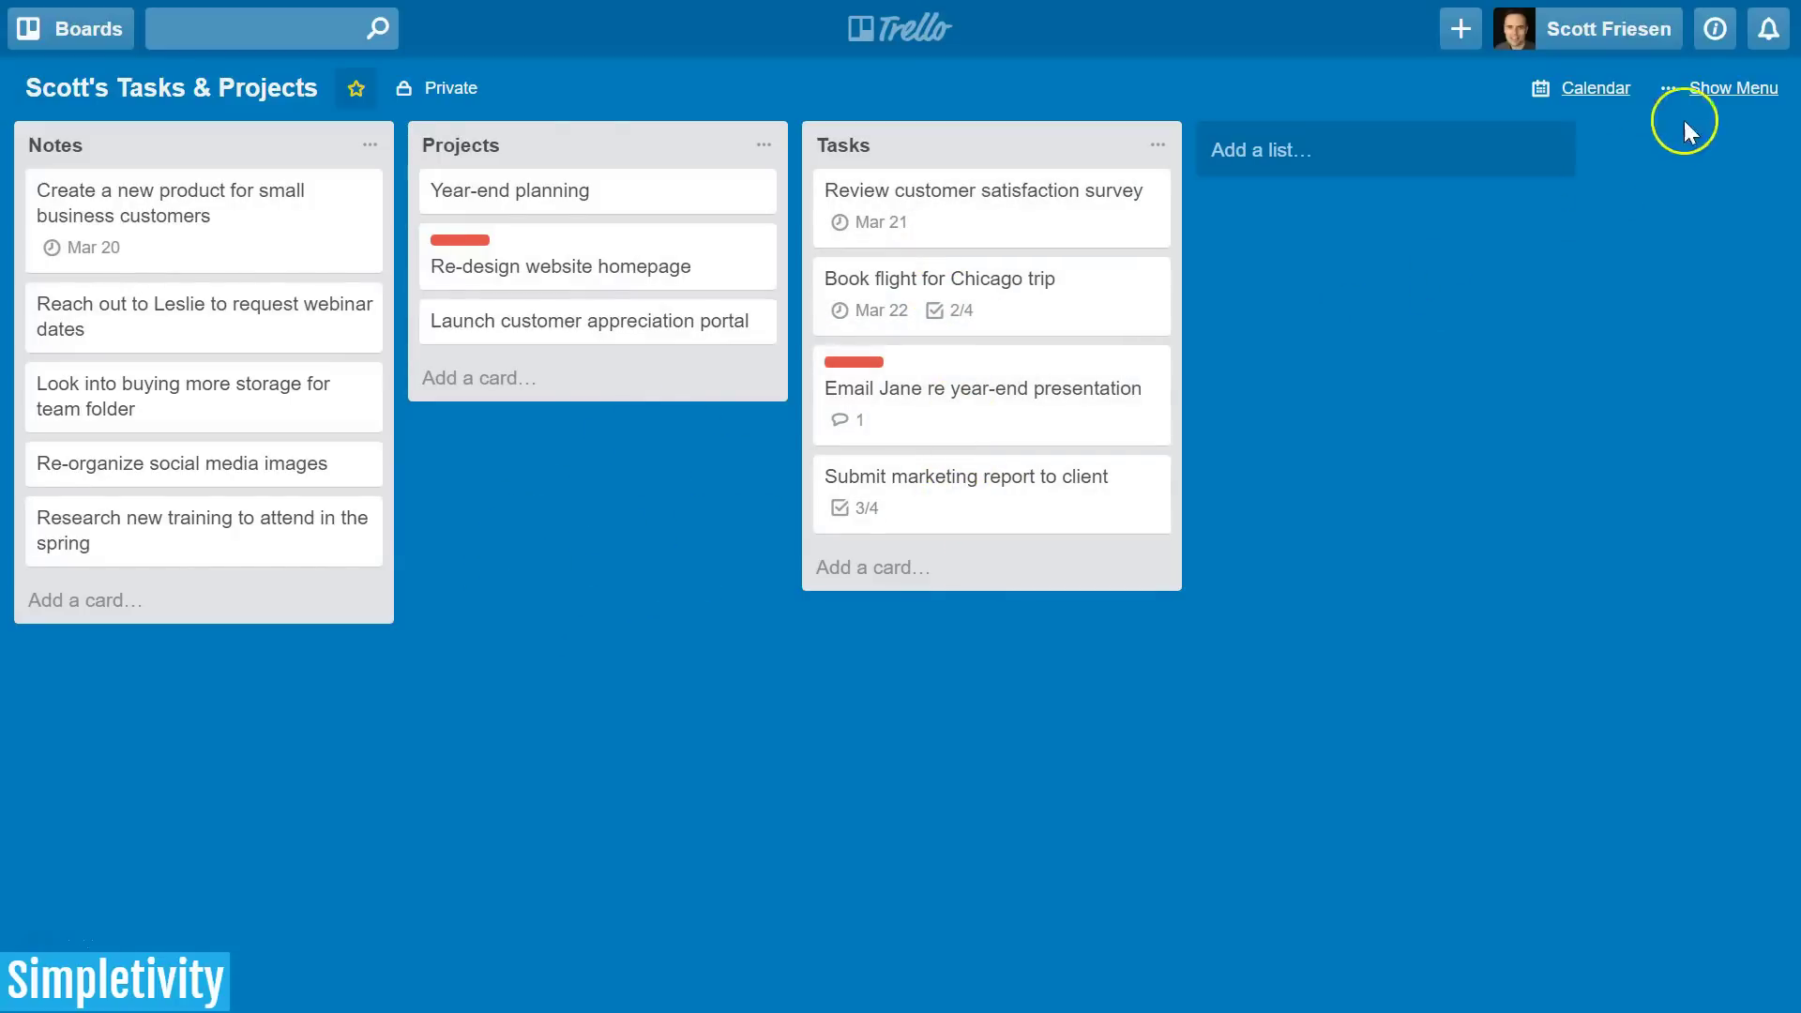
Open the board menu's Power-Ups list and scroll to the enabled Calendar power-up.
left_click(1732, 87)
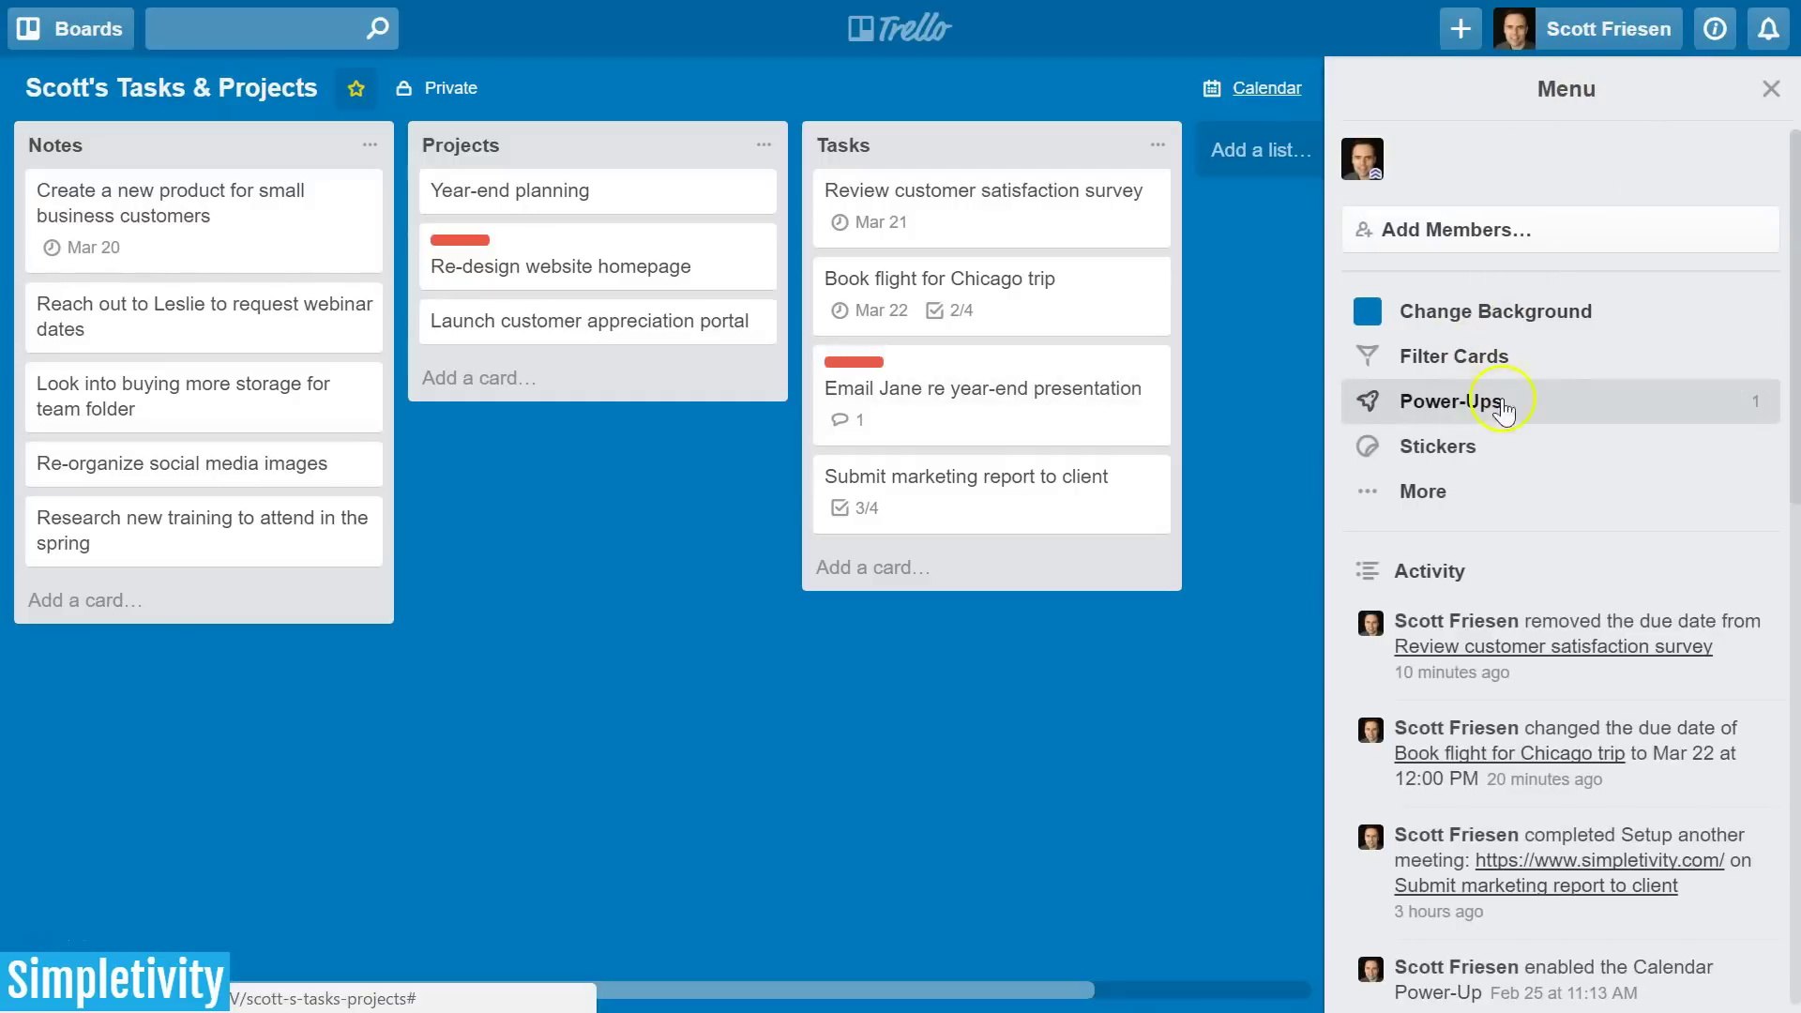
left_click(1517, 405)
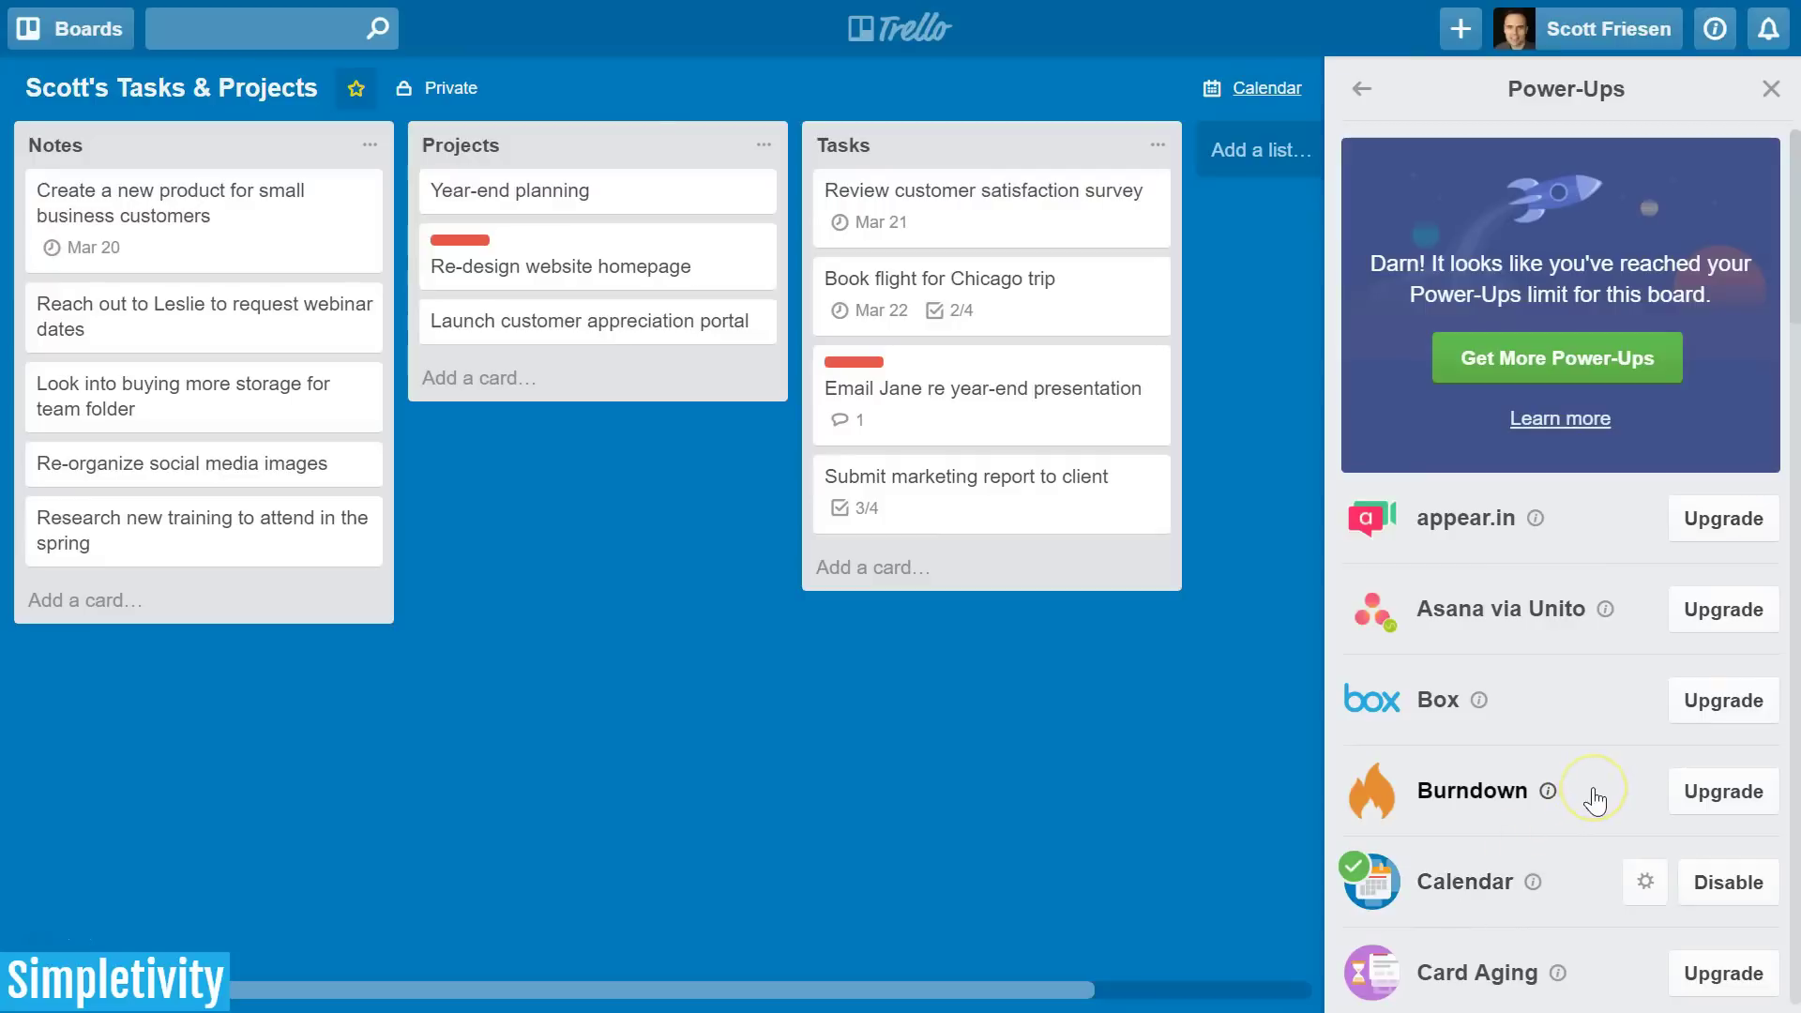
scroll(1595, 801, "down", 2)
scroll(1595, 800, "up", 2)
scroll(1595, 801, "down", 3)
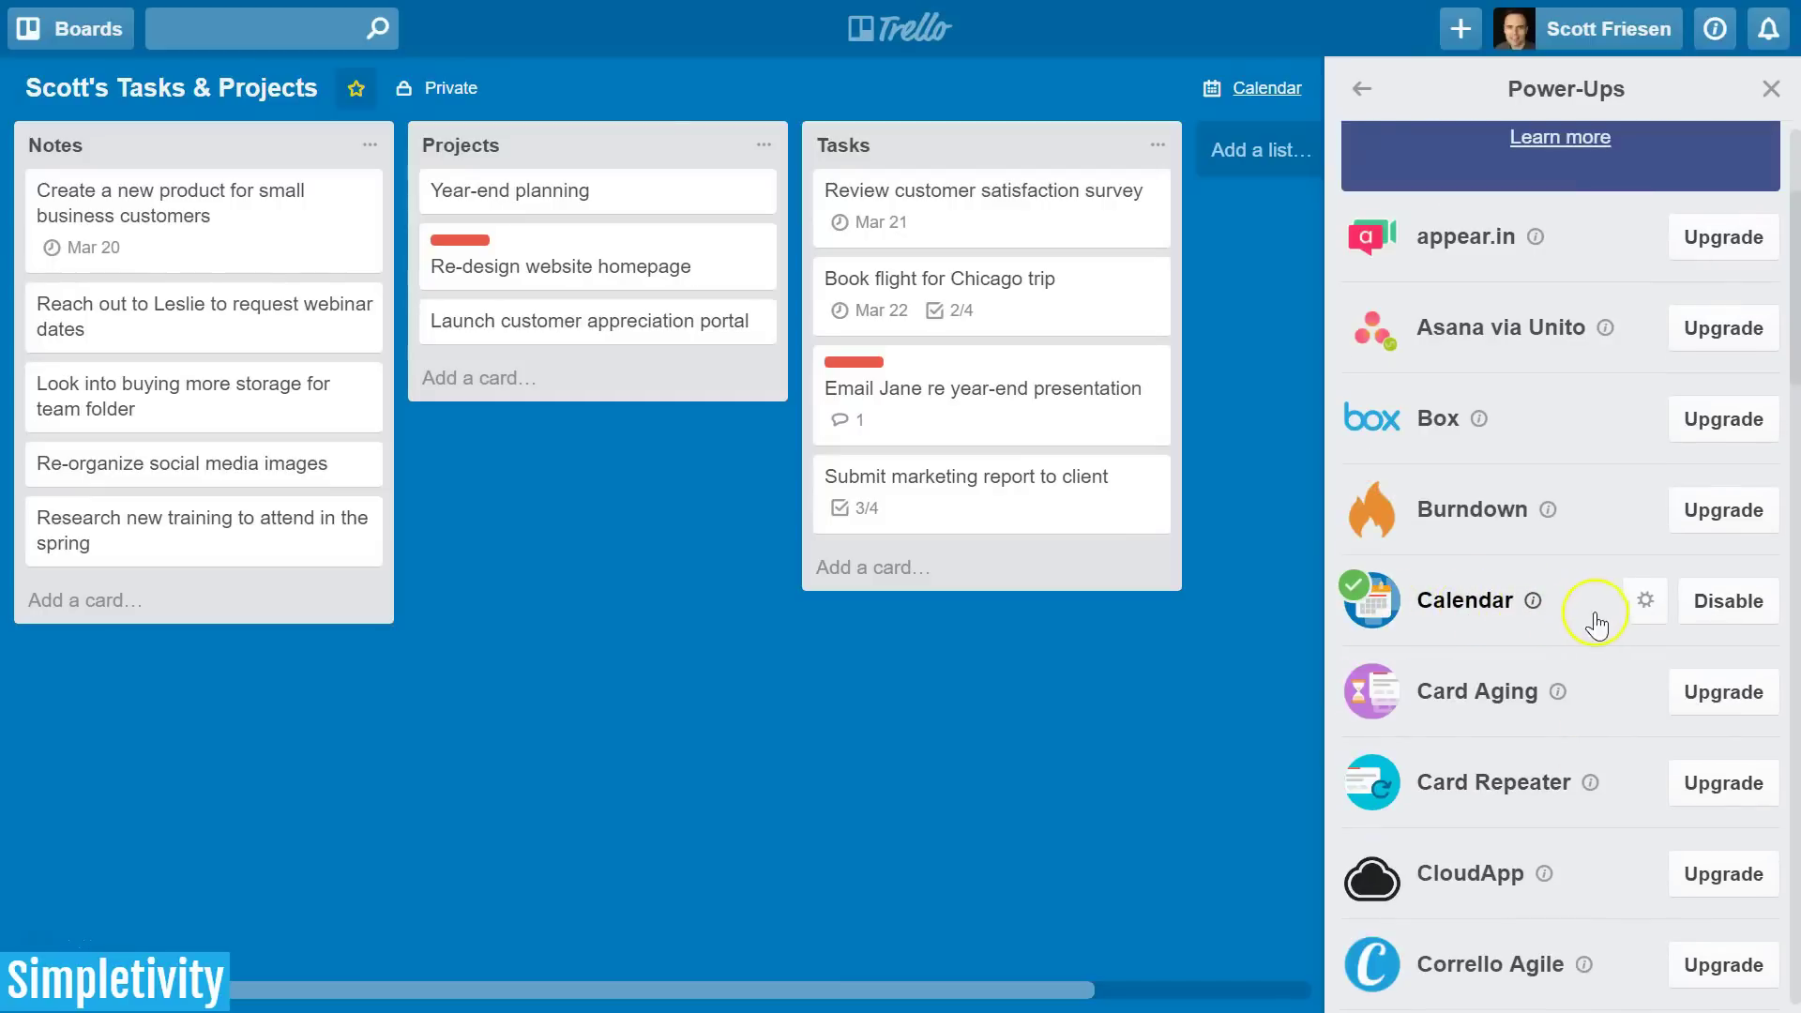
Open the Calendar power-up settings, keep the feed Enabled, and select the iCalendar feed URL.
left_click(1646, 602)
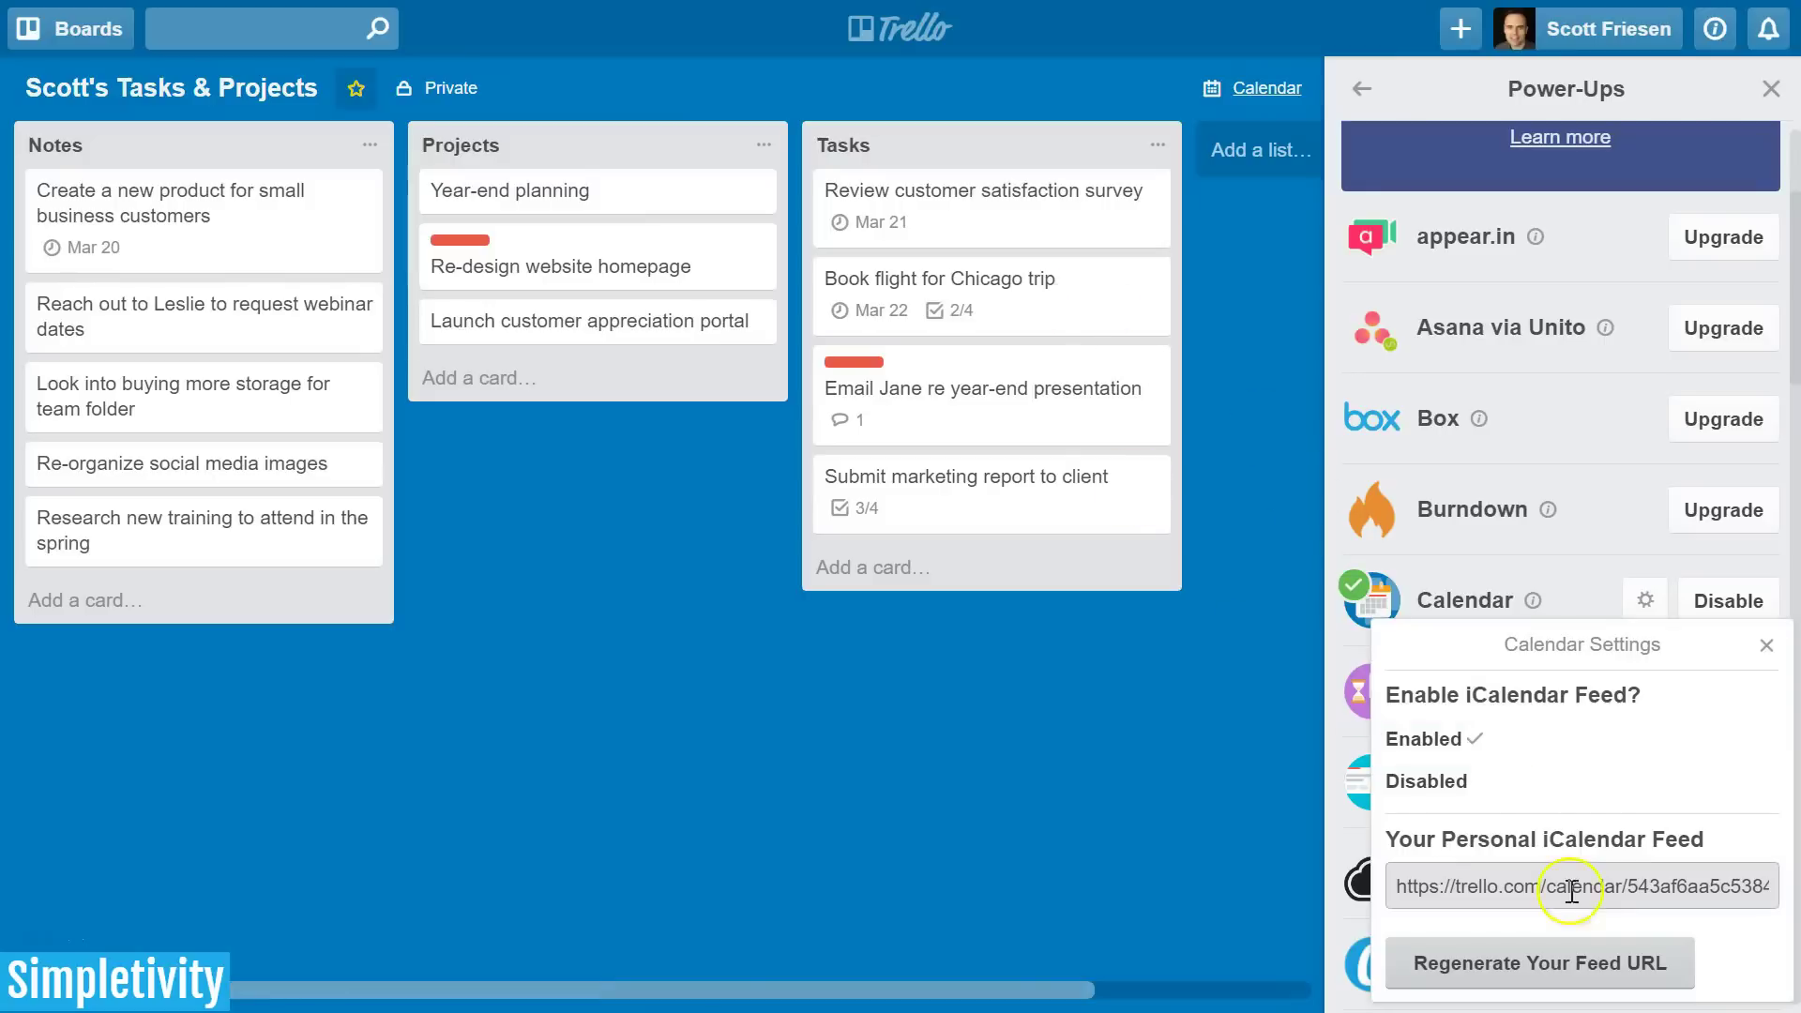
left_click(1557, 746)
left_click(1562, 880)
left_click(1520, 888)
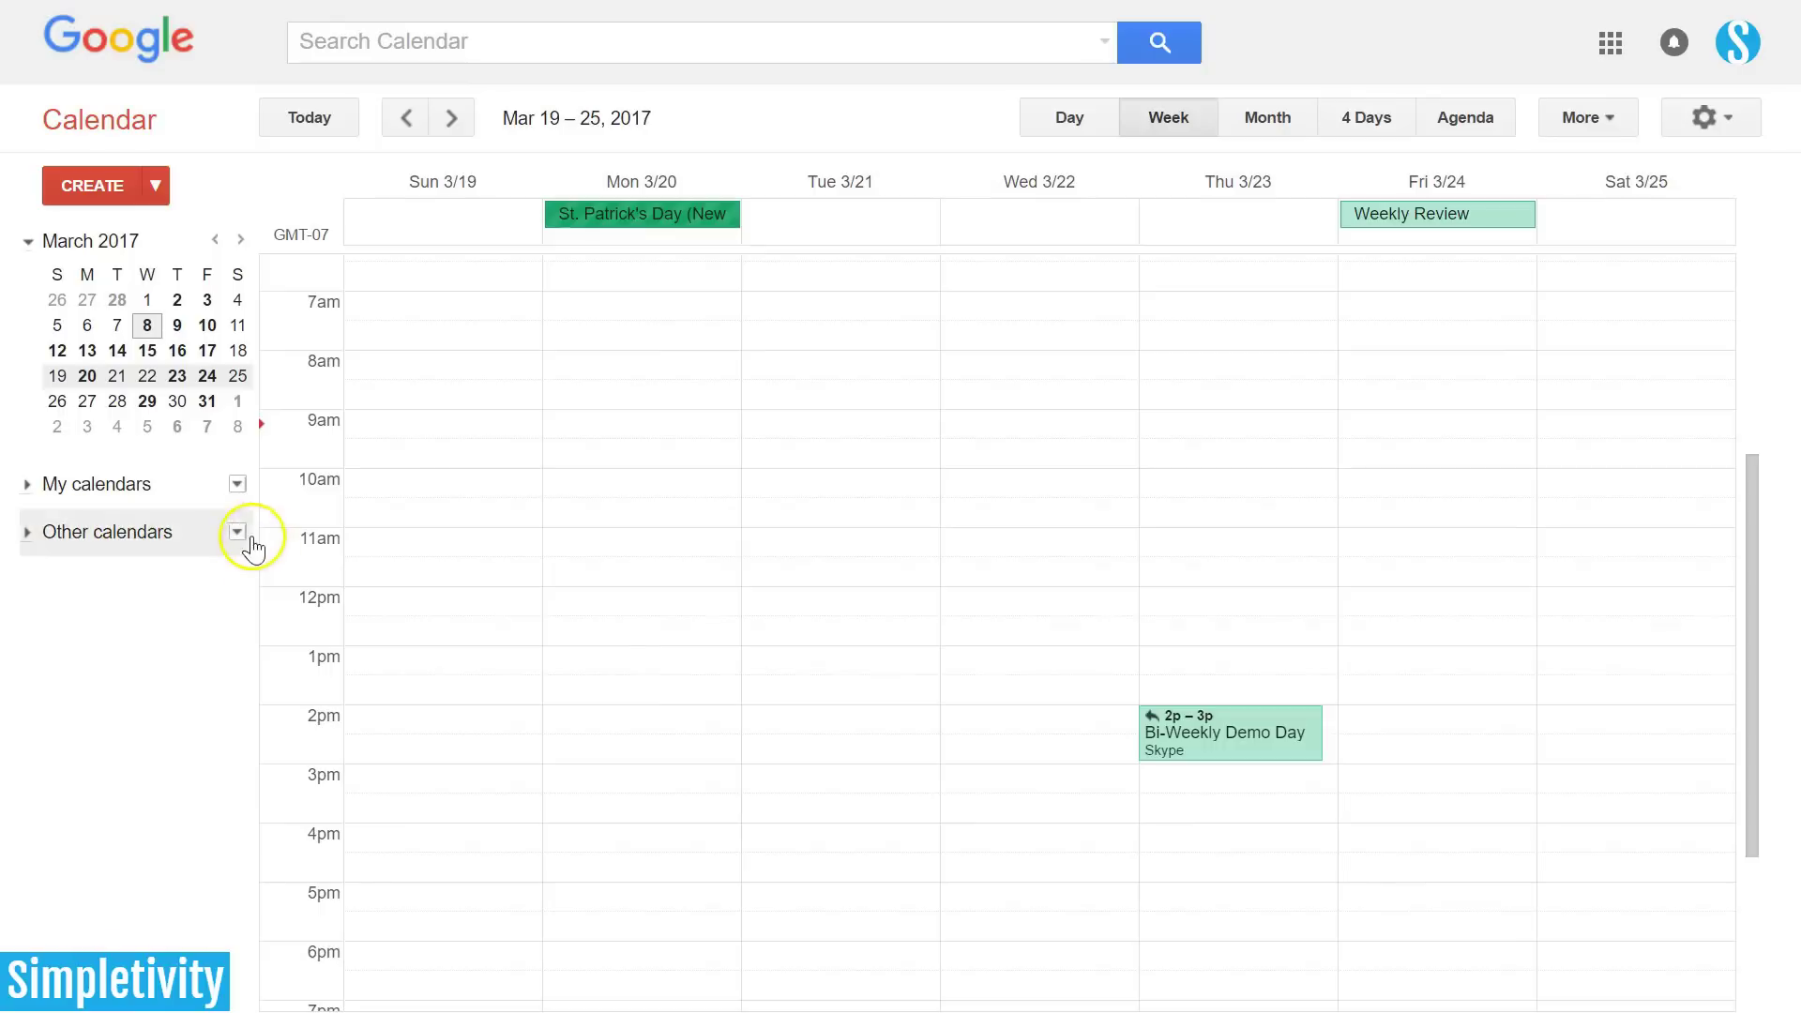
Add the pasted Trello feed URL under Other calendars, showing card events at 12p on Mar 20–22.
left_click(236, 534)
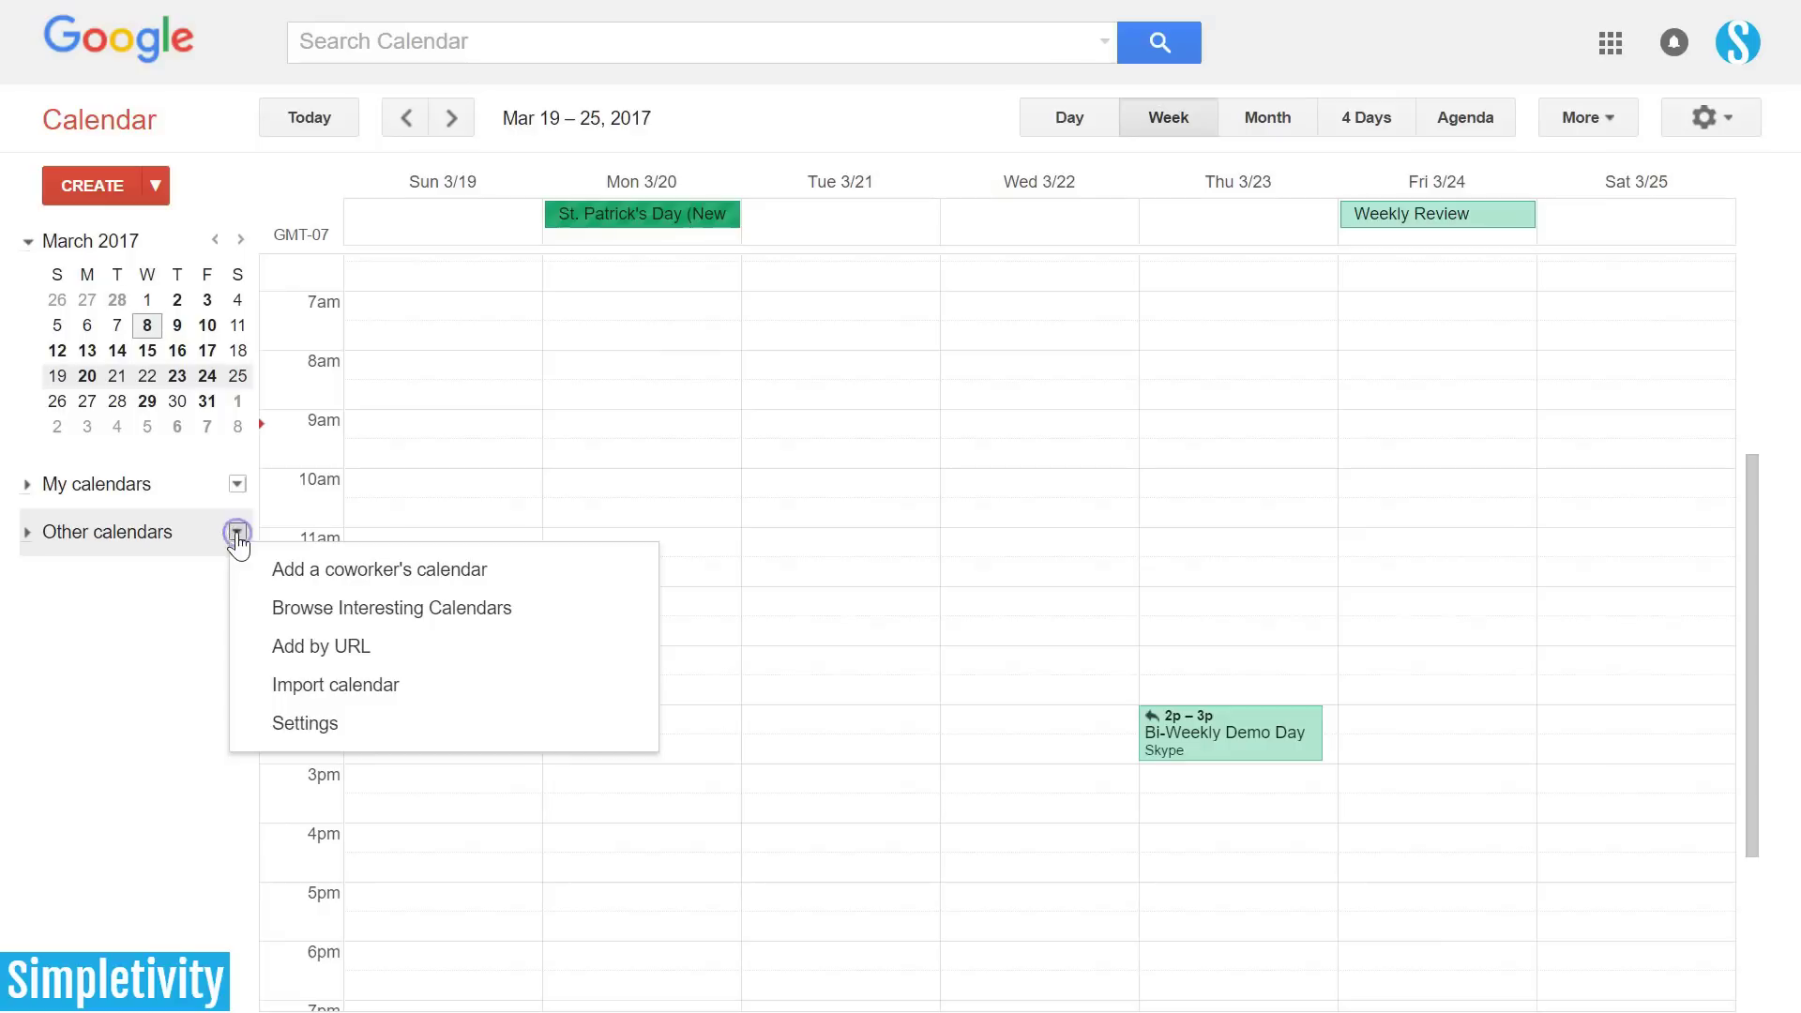
left_click(420, 664)
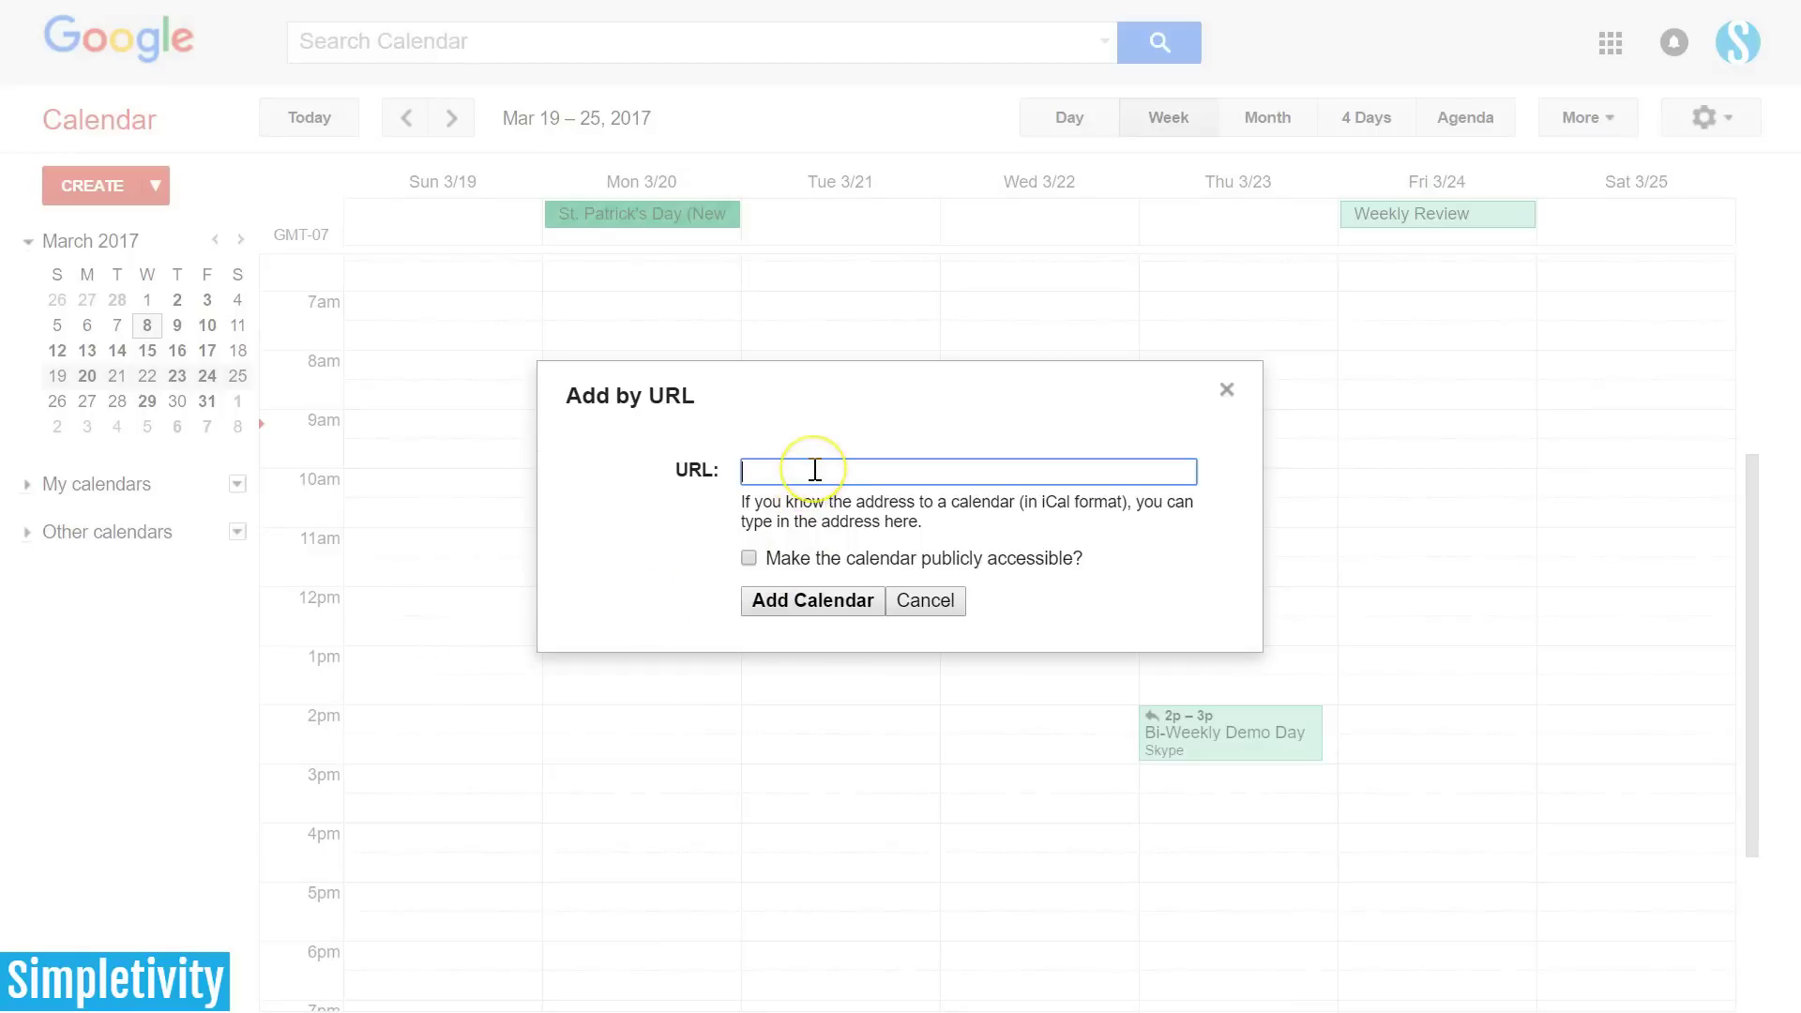
key("ctrl+v")
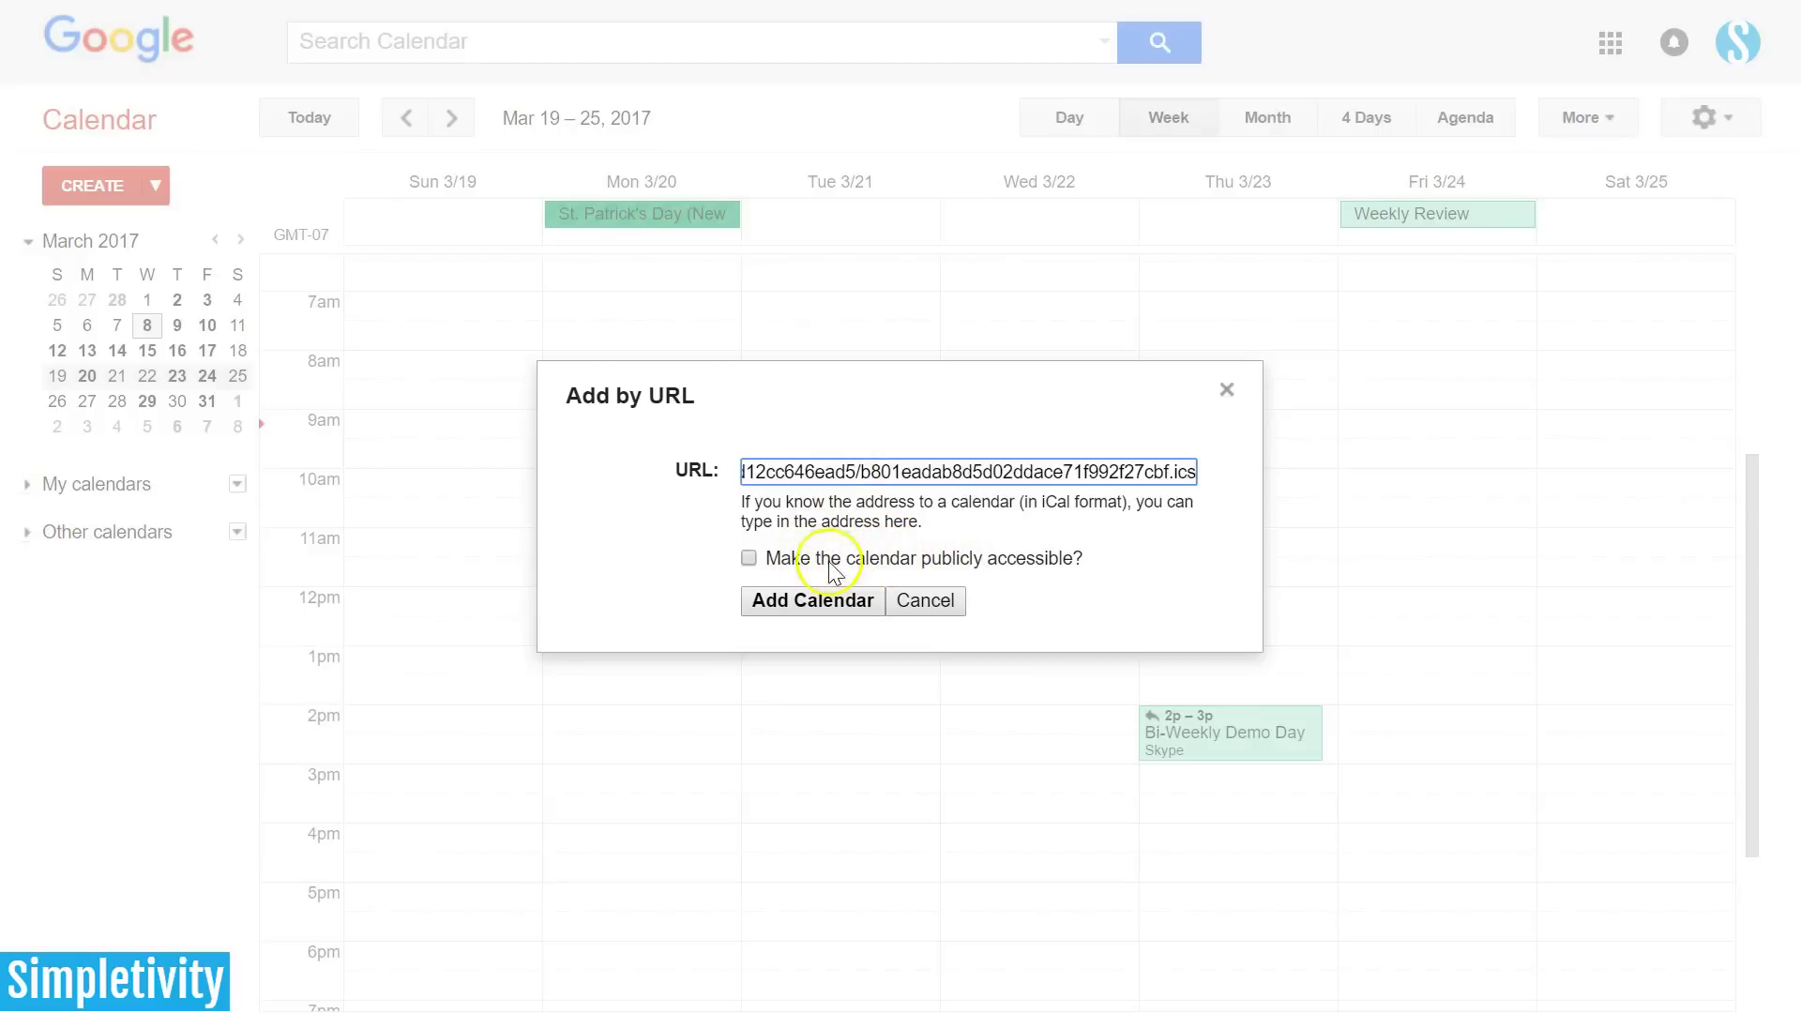
left_click(788, 605)
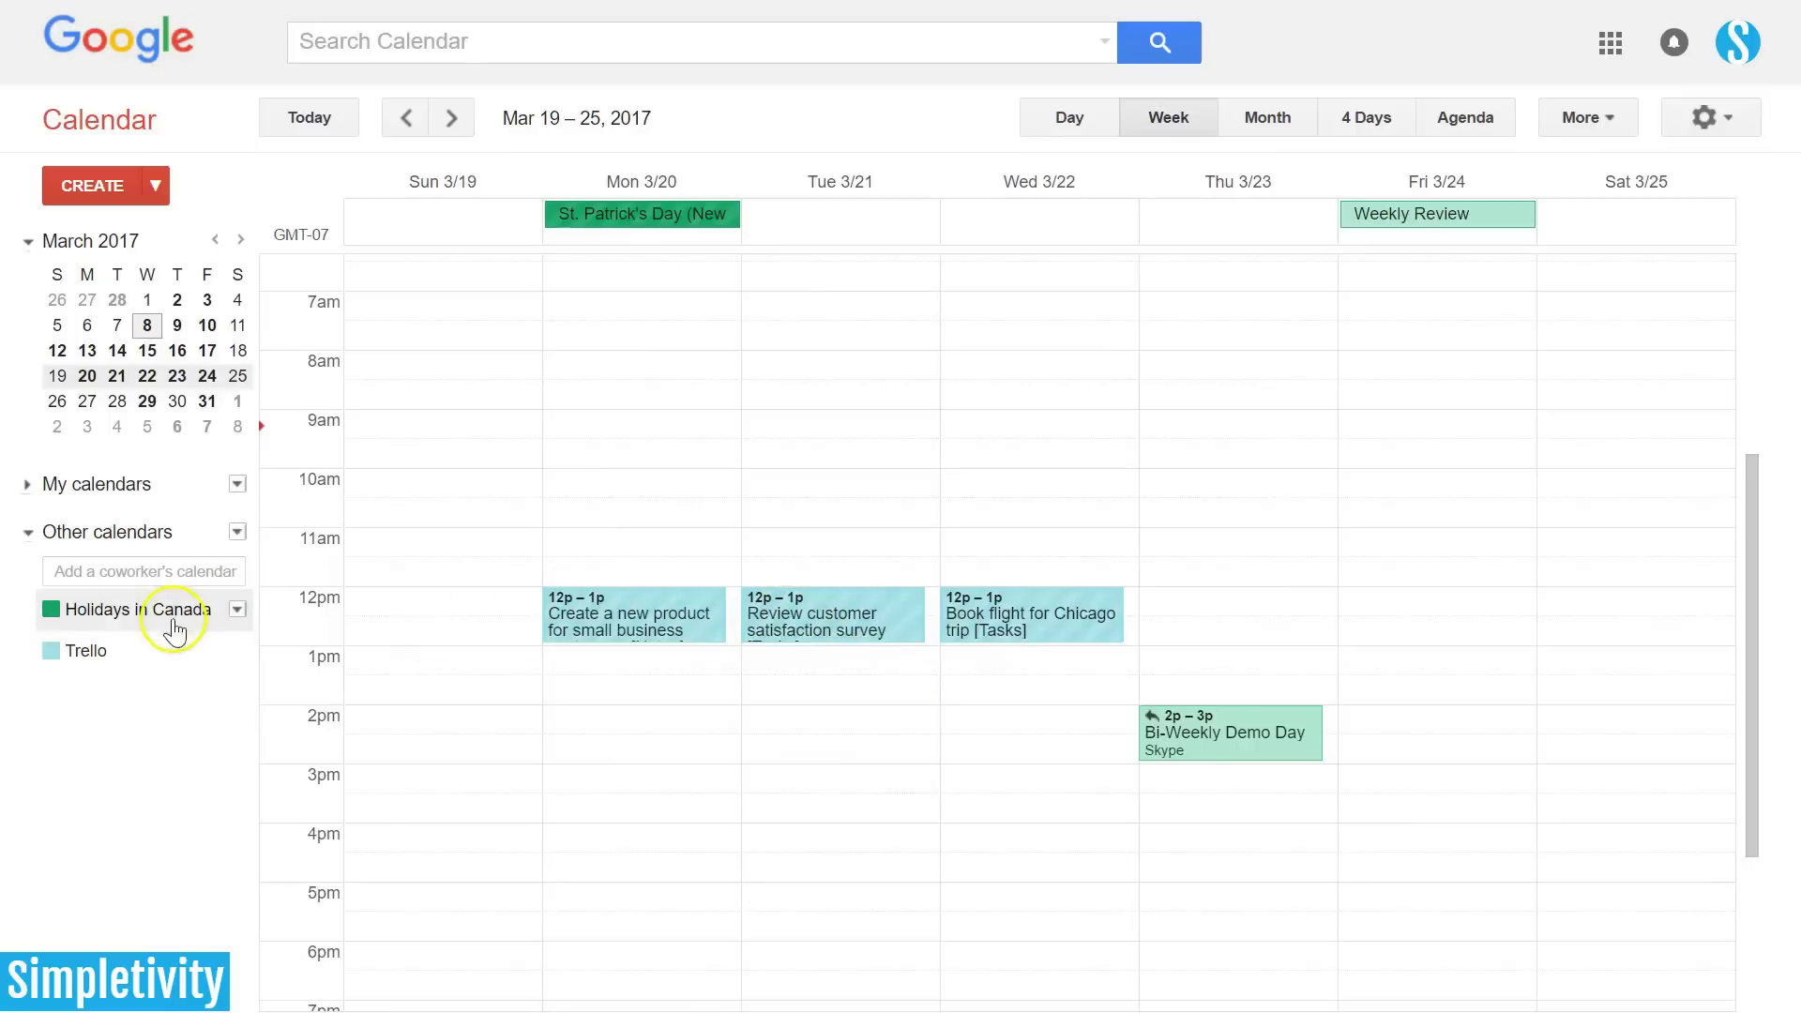
Scroll the week grid and open the Monday 12p 'Create a new product for small business customers' event.
mouse_move(128, 661)
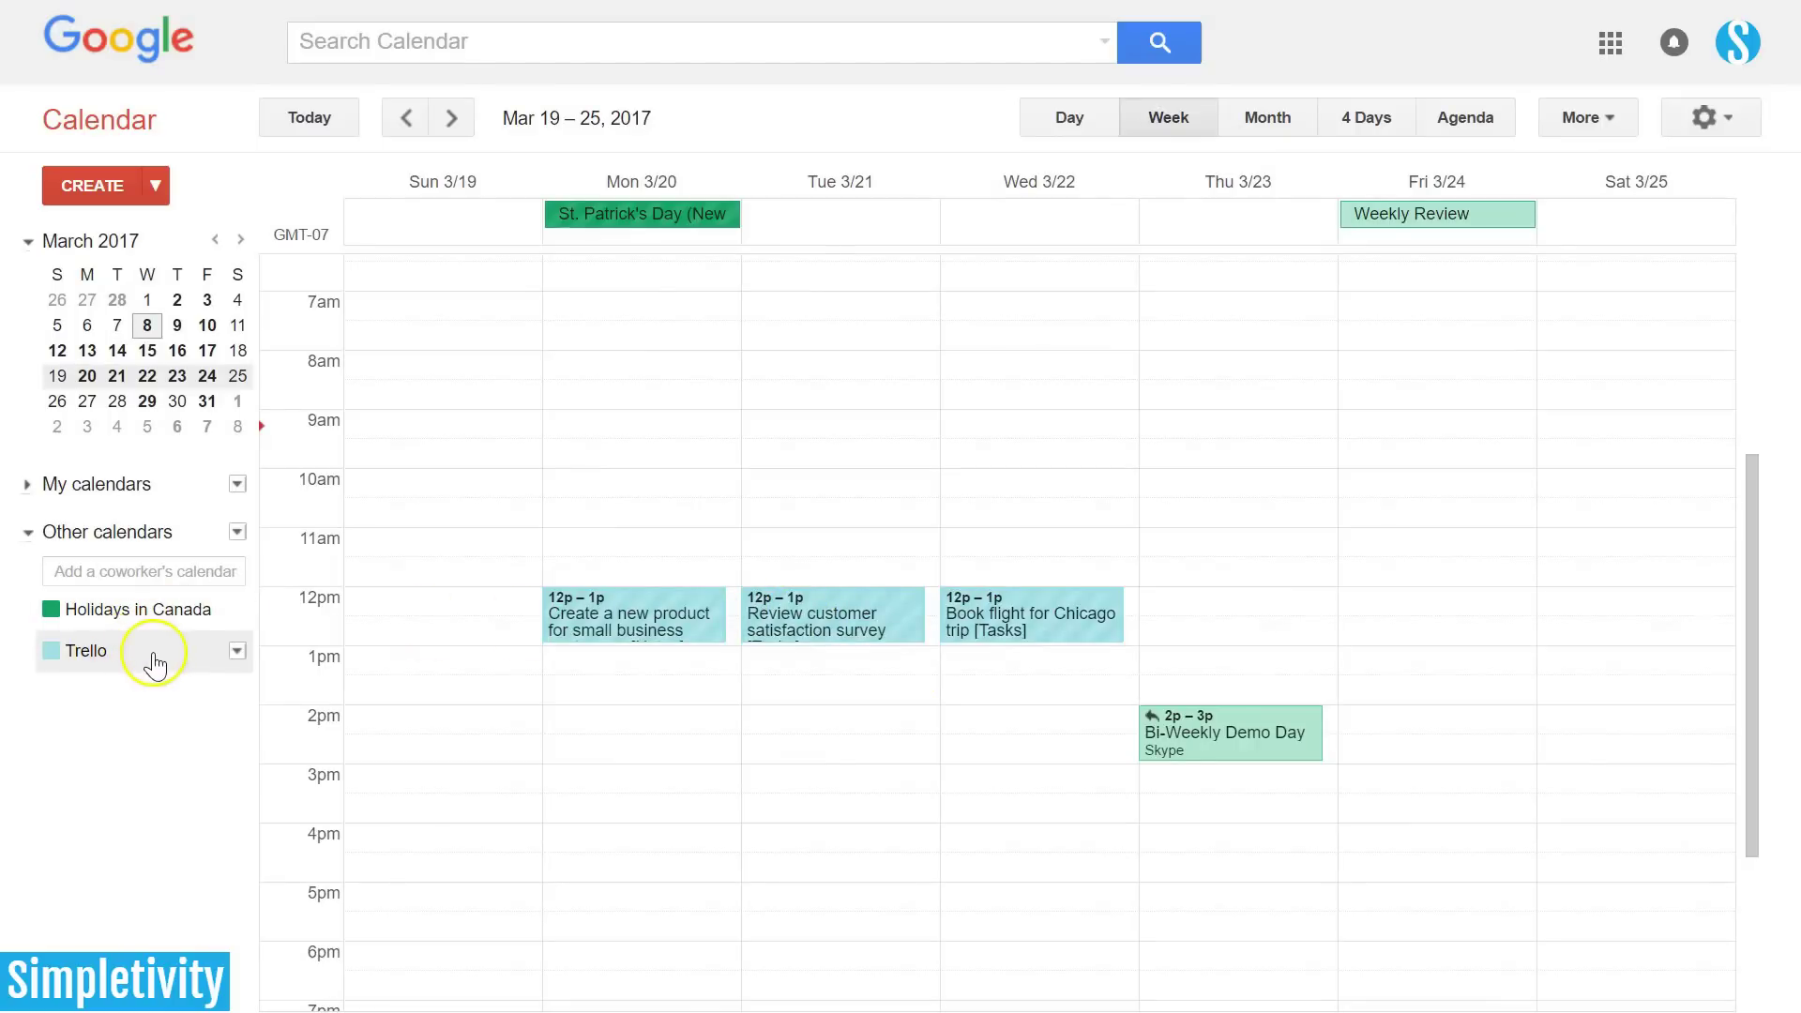
scroll(717, 750, "down", 3)
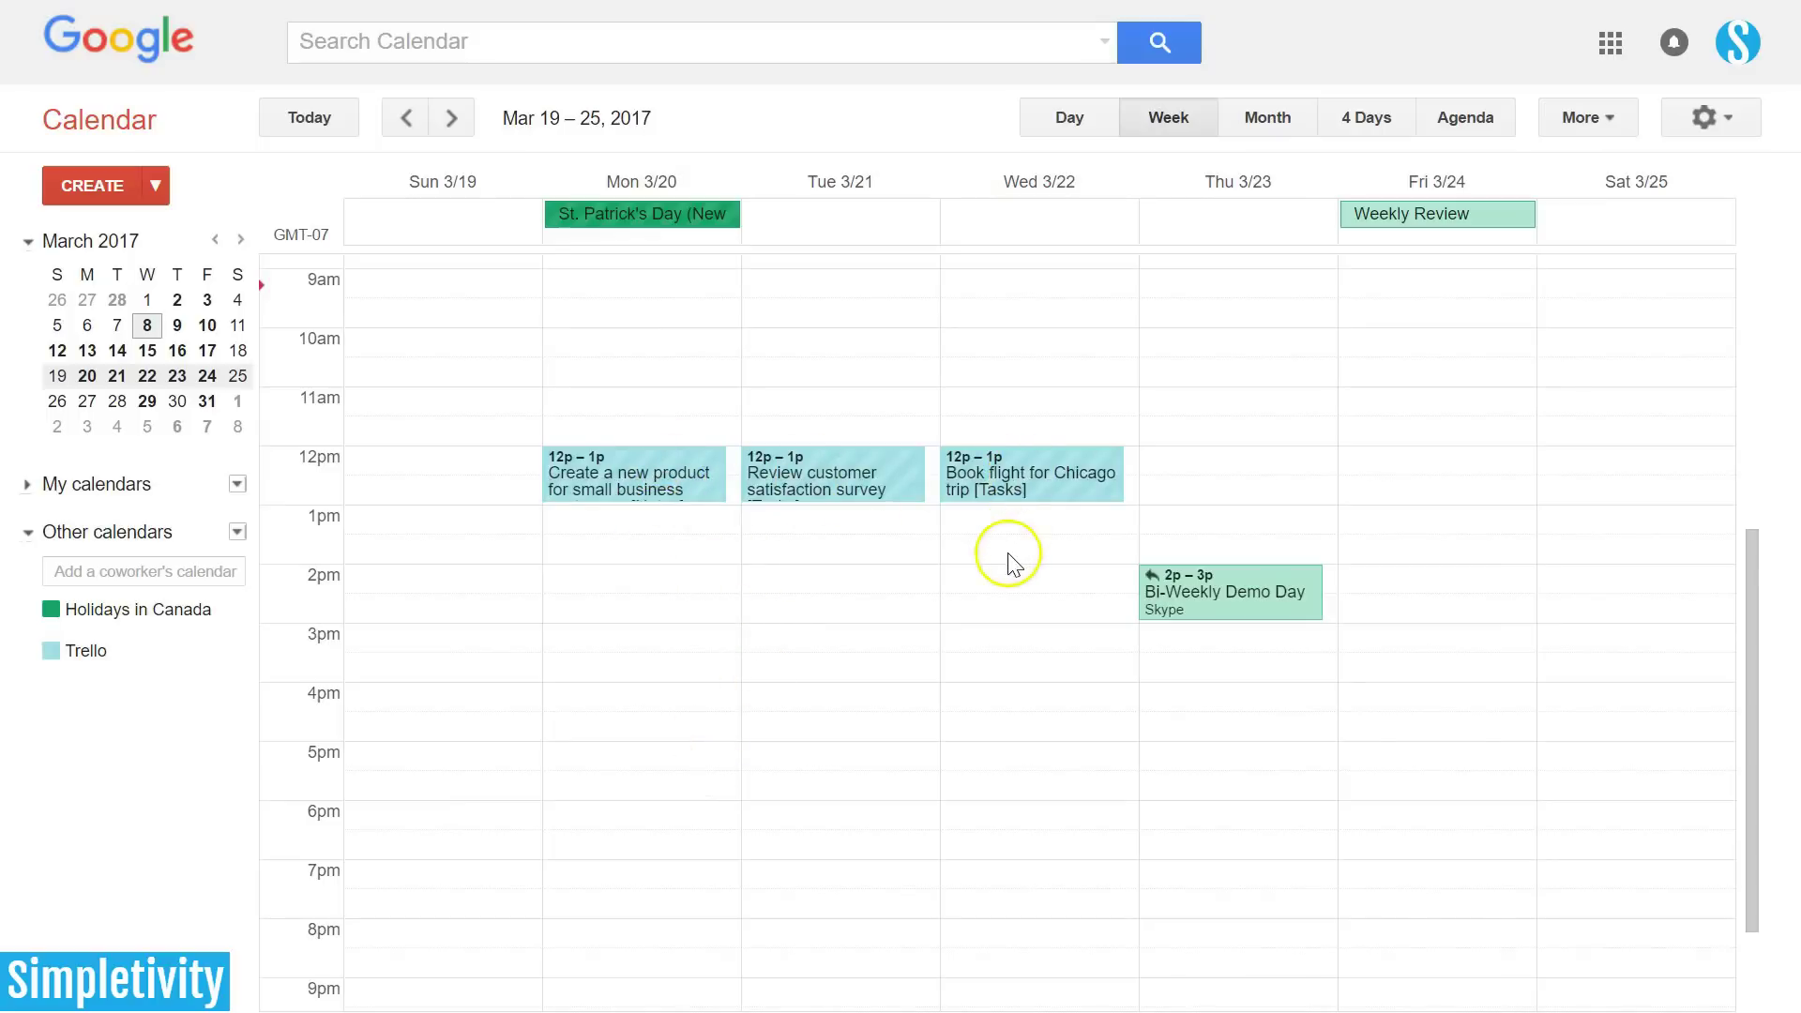
left_click(616, 483)
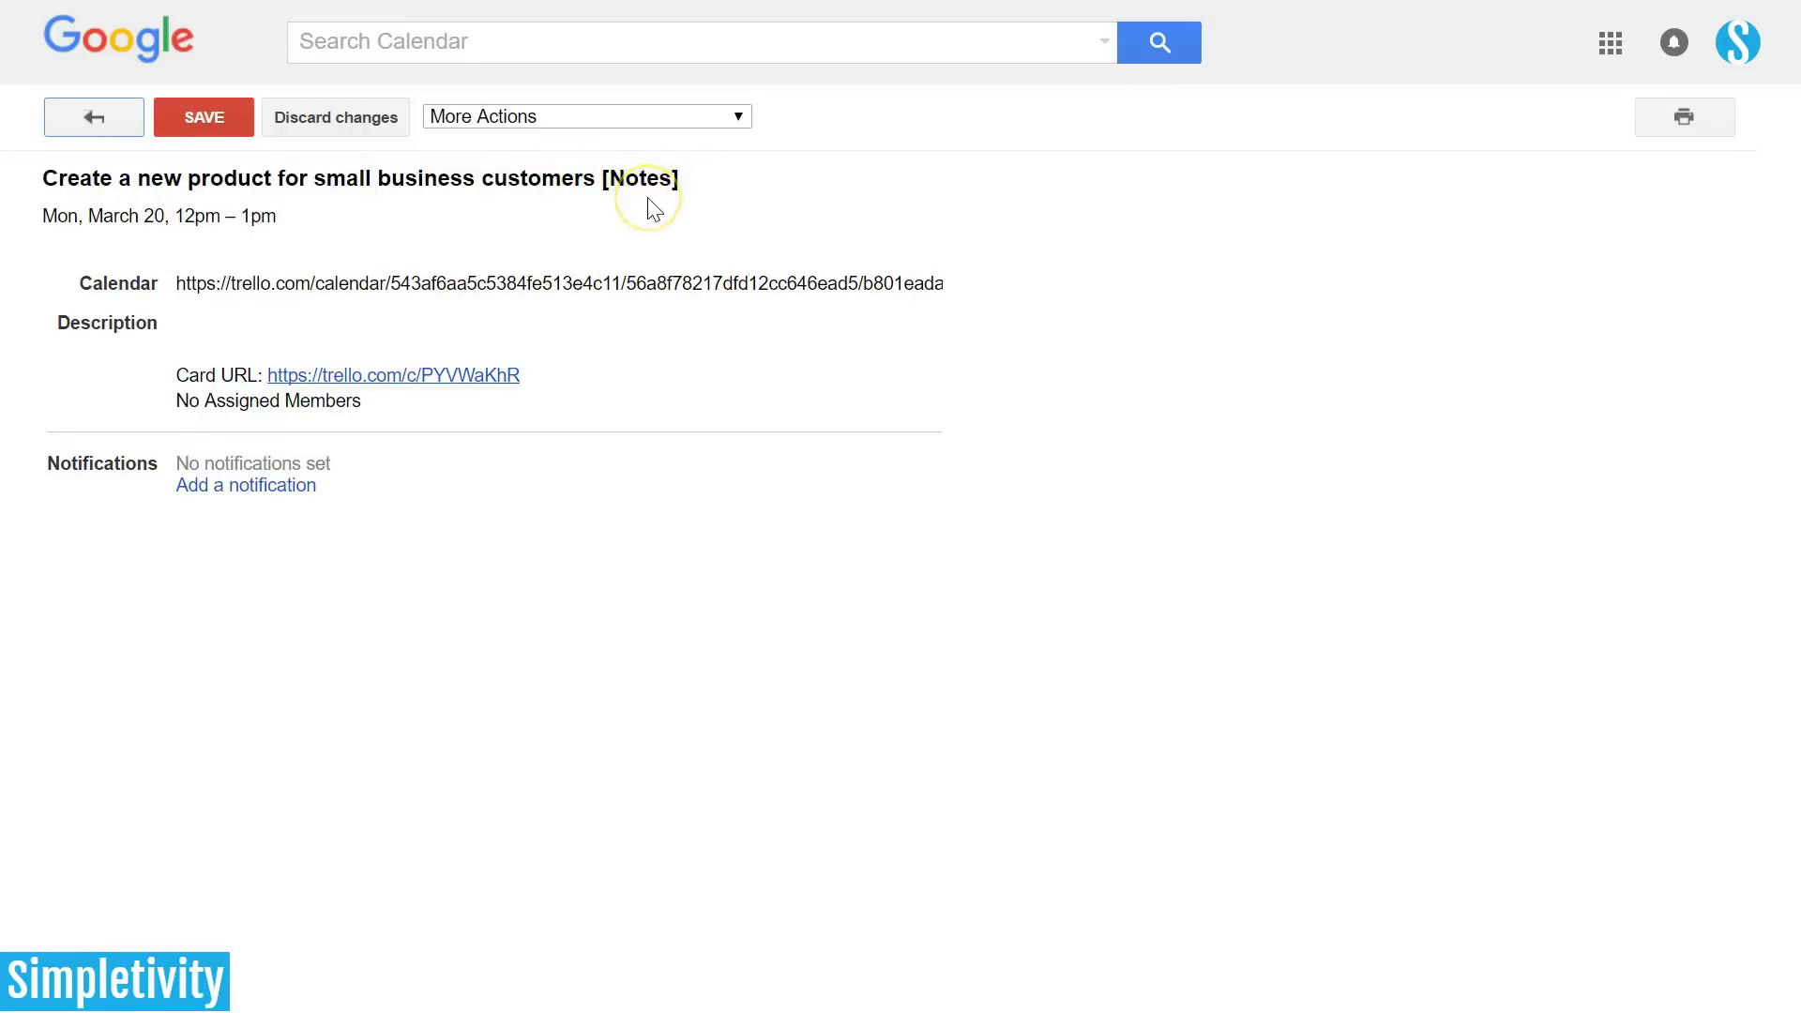
Return to the week and glance at the 'Book flight for Chicago trip' event.
left_click(93, 117)
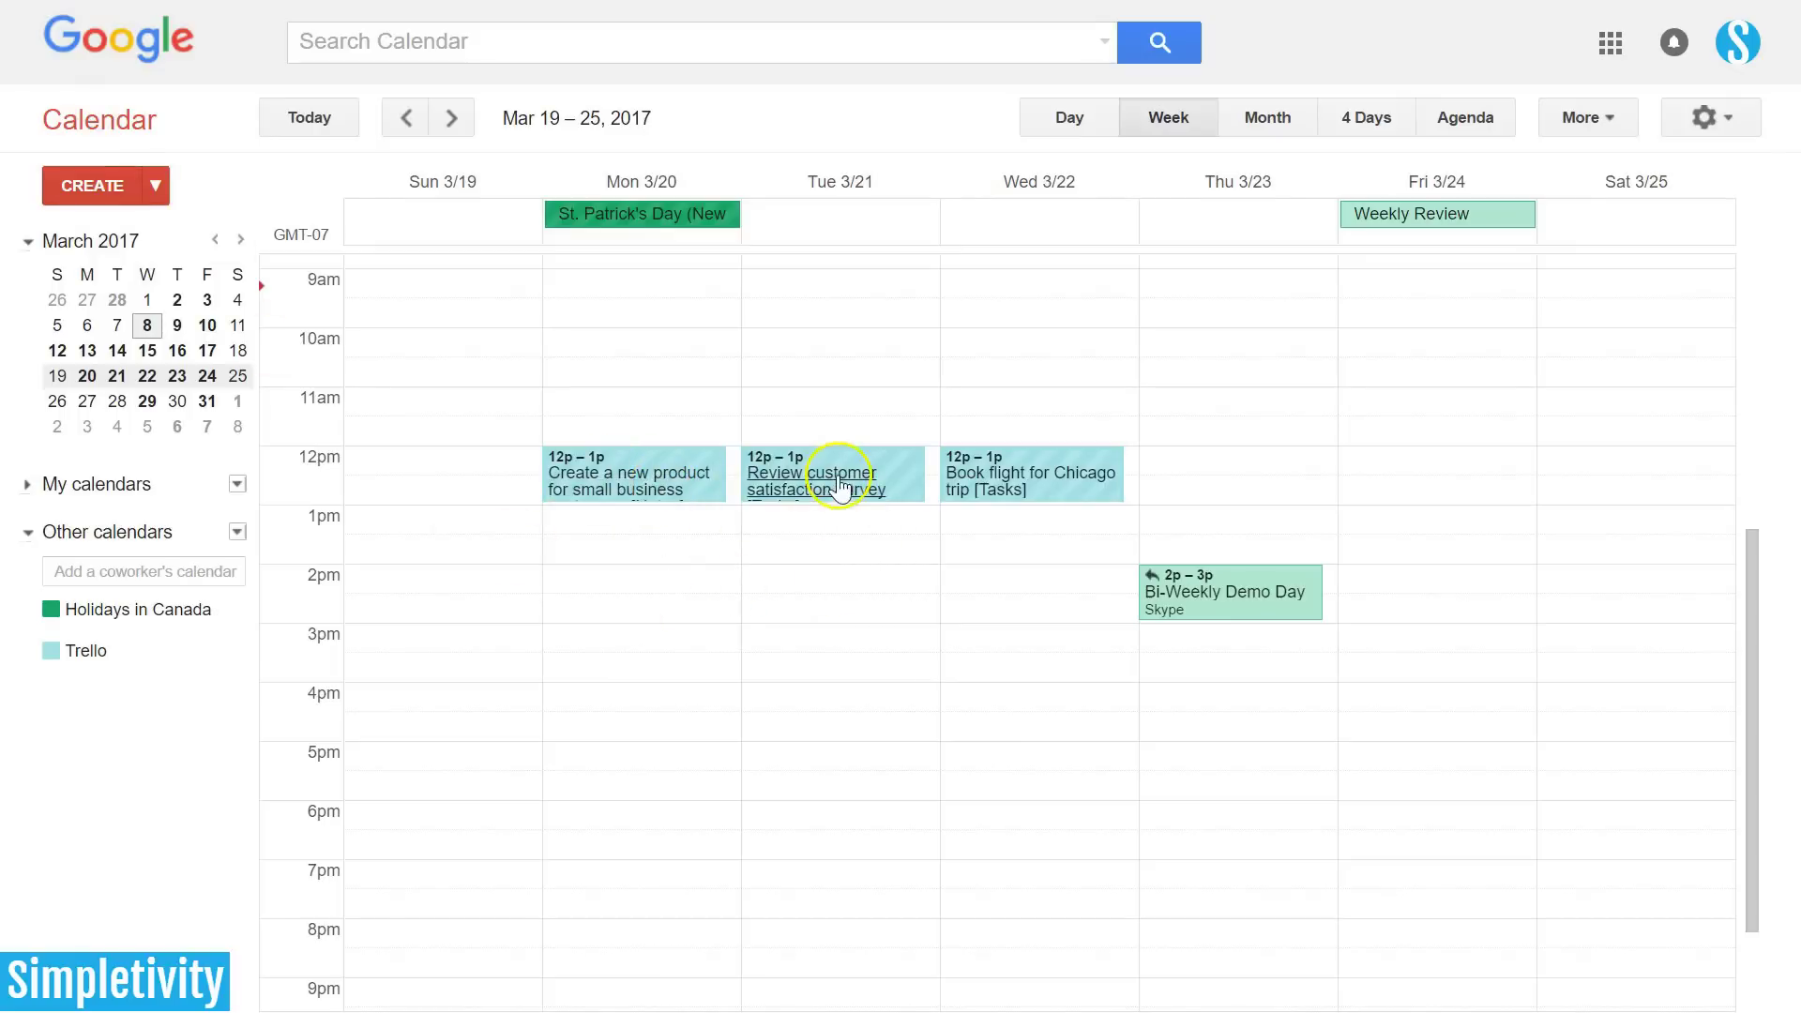
left_click(1022, 490)
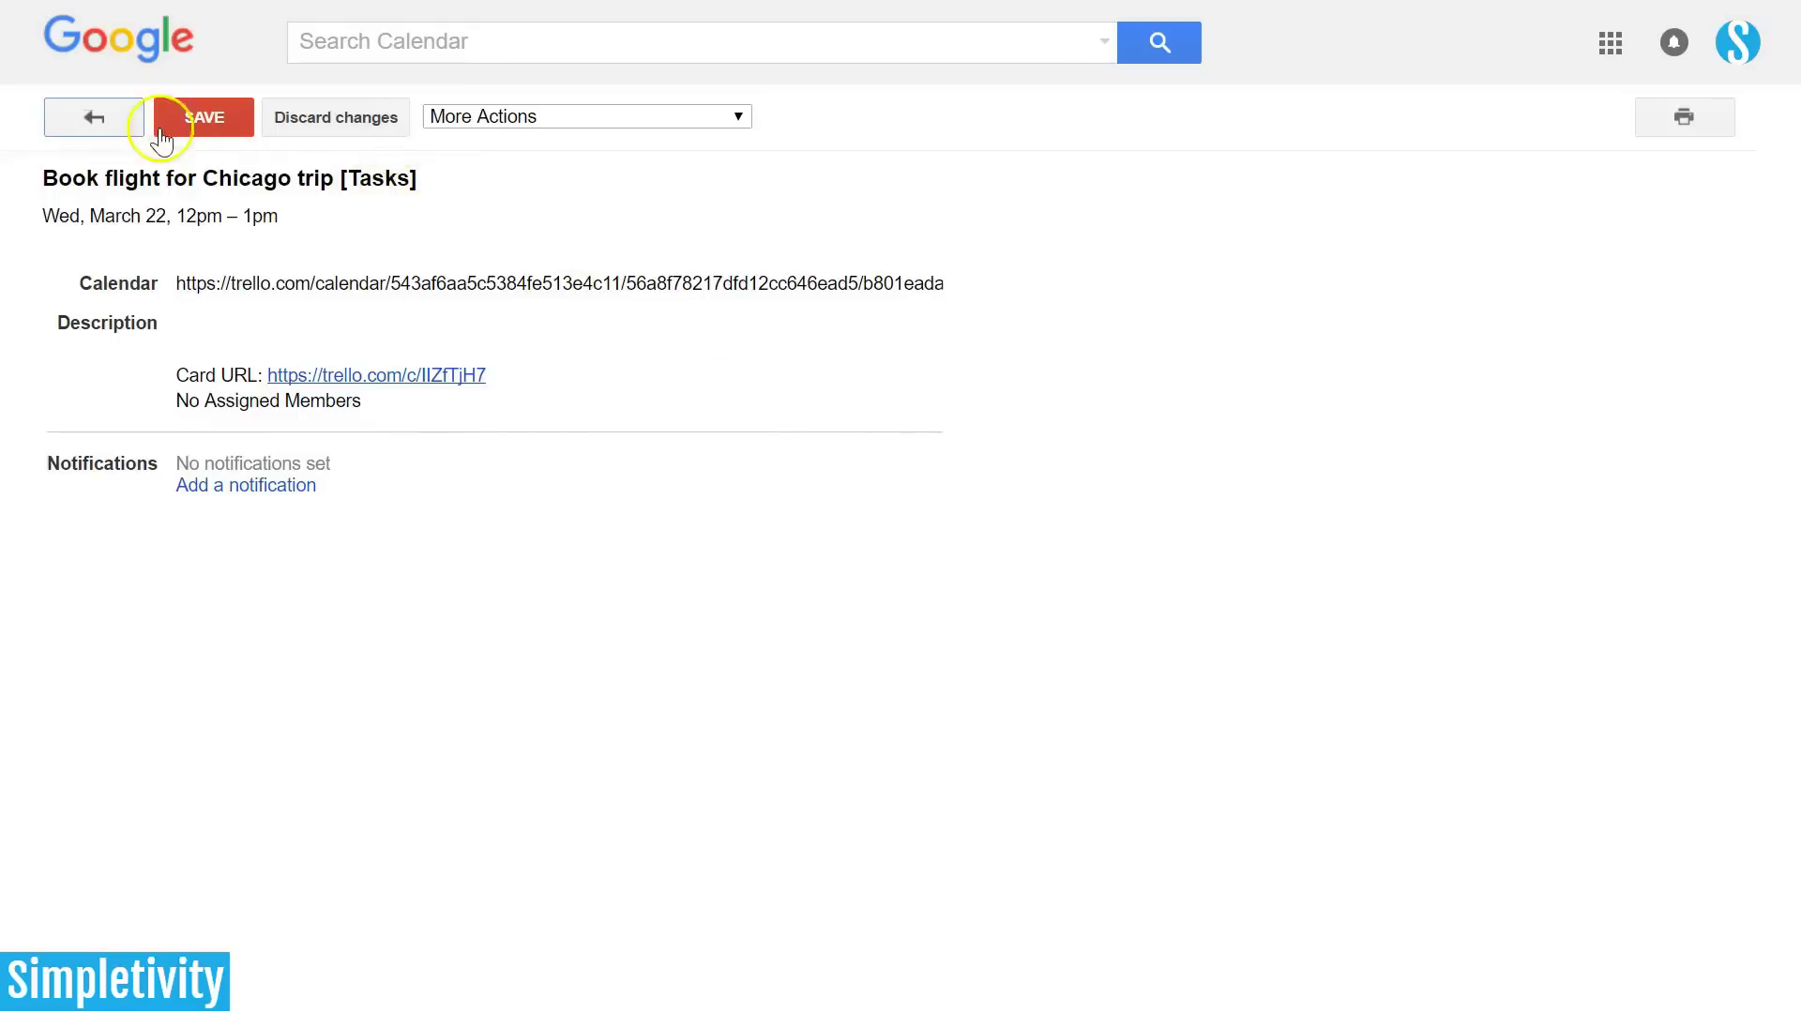
left_click(99, 120)
Open the Monday product event's details, view its Trello card due Mar 20, then close that tab.
left_click(834, 489)
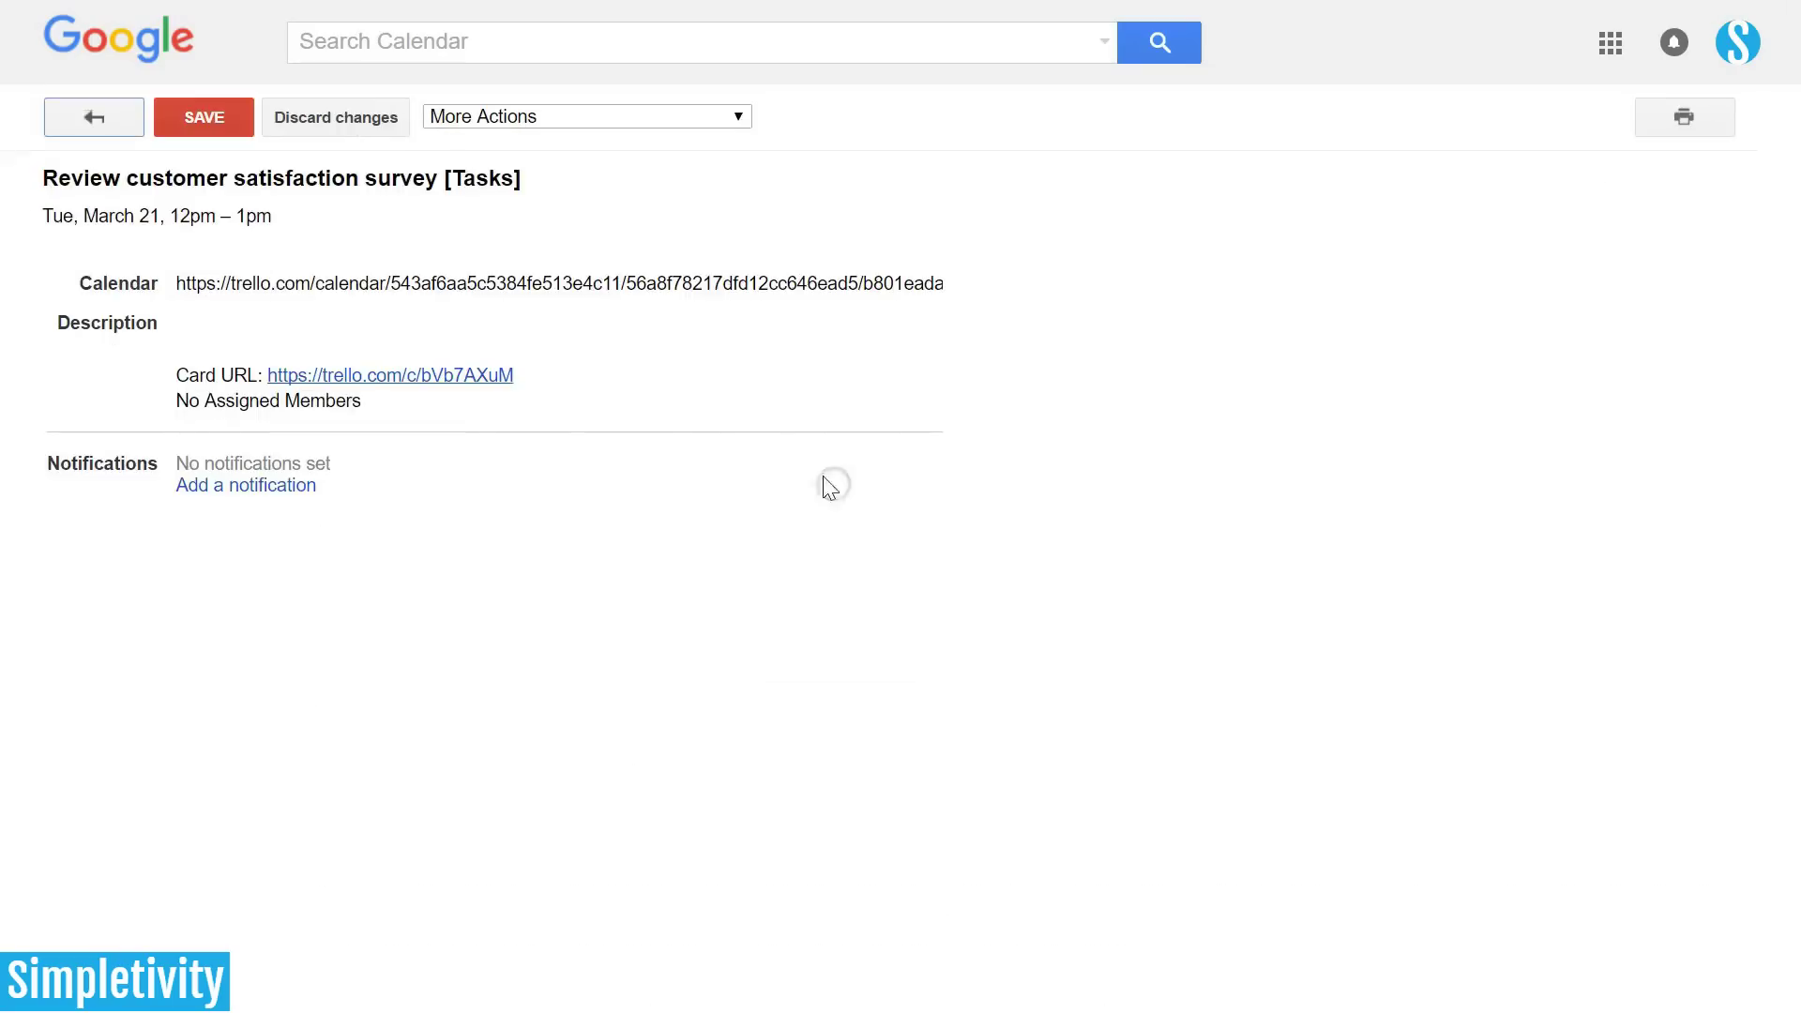
left_click(94, 124)
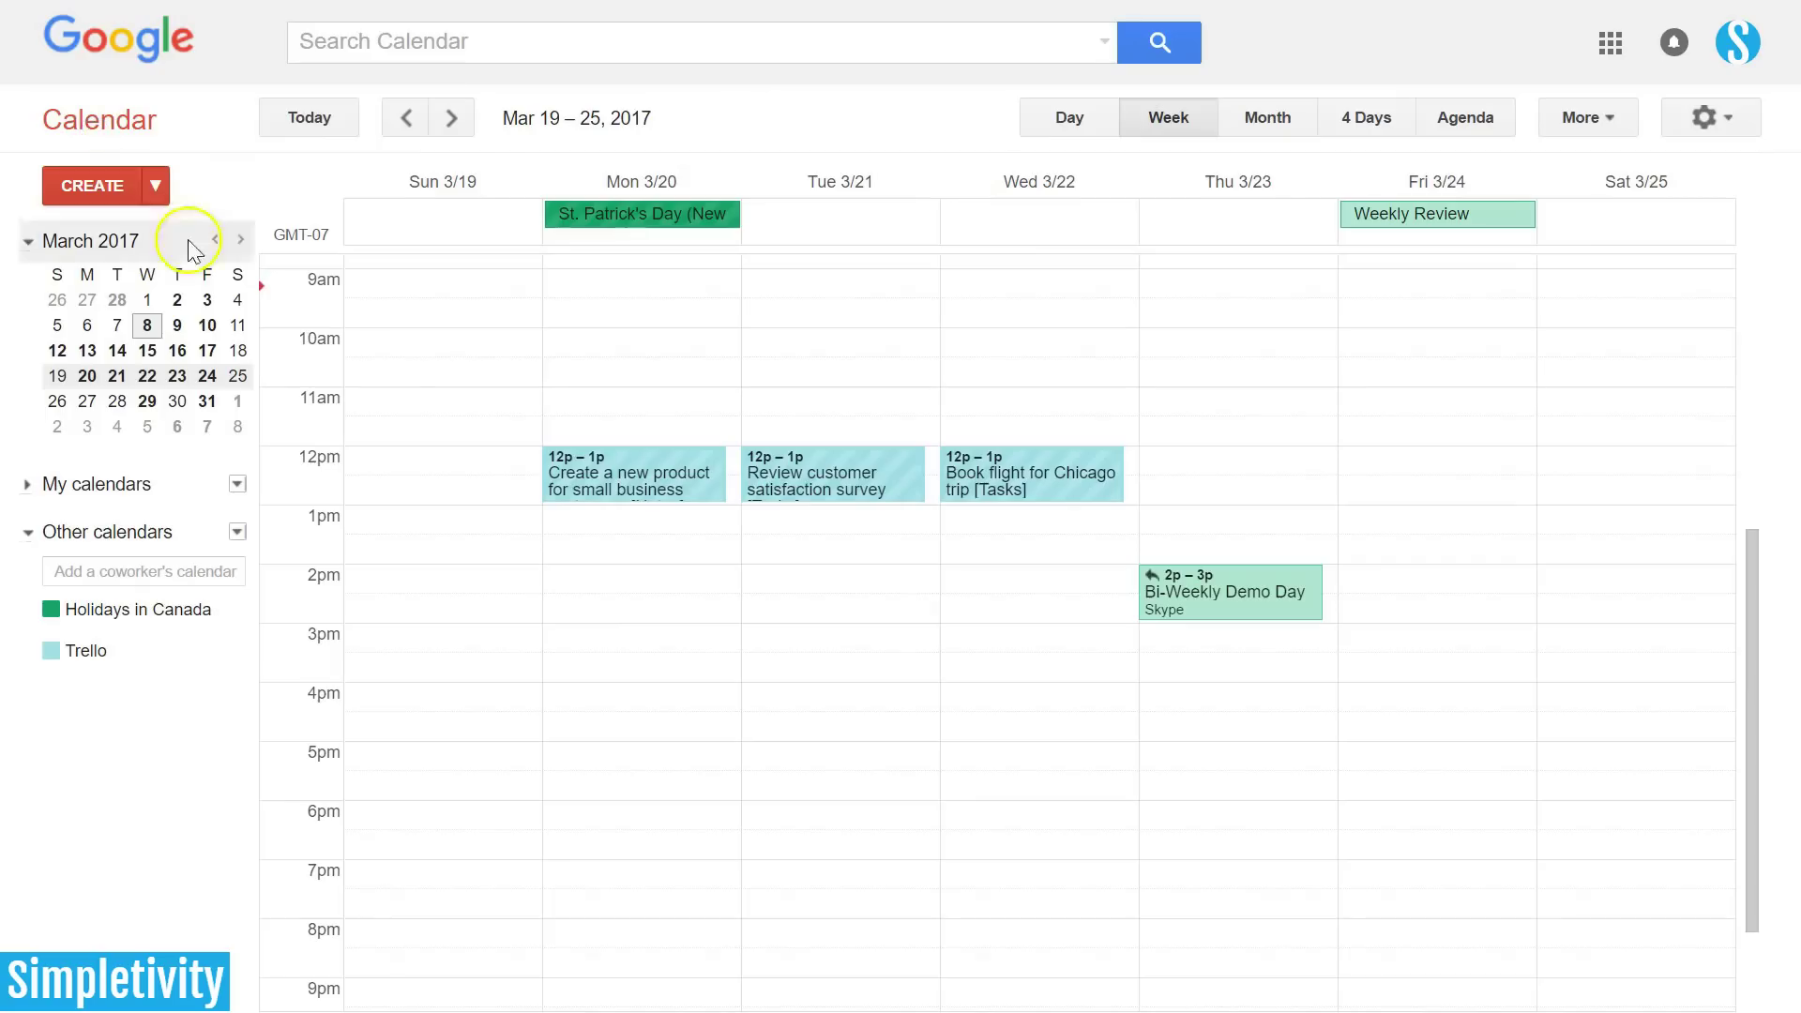
left_click(623, 477)
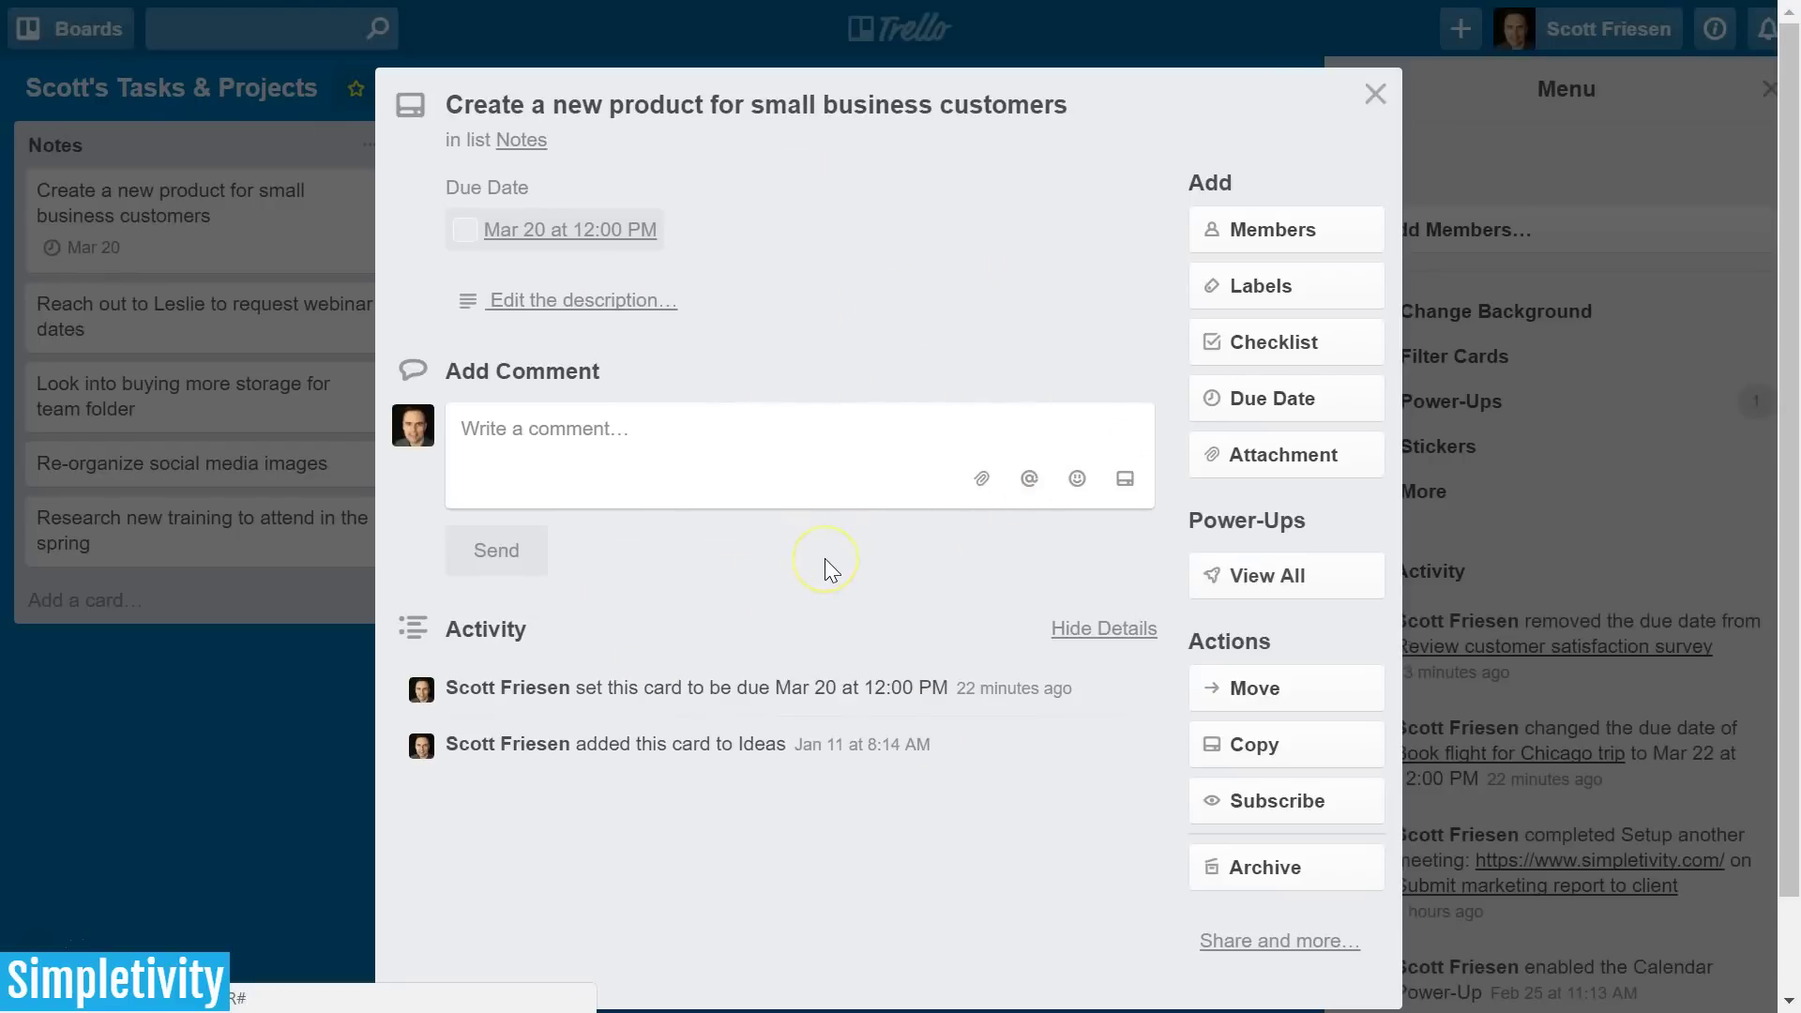
key("ctrl+w")
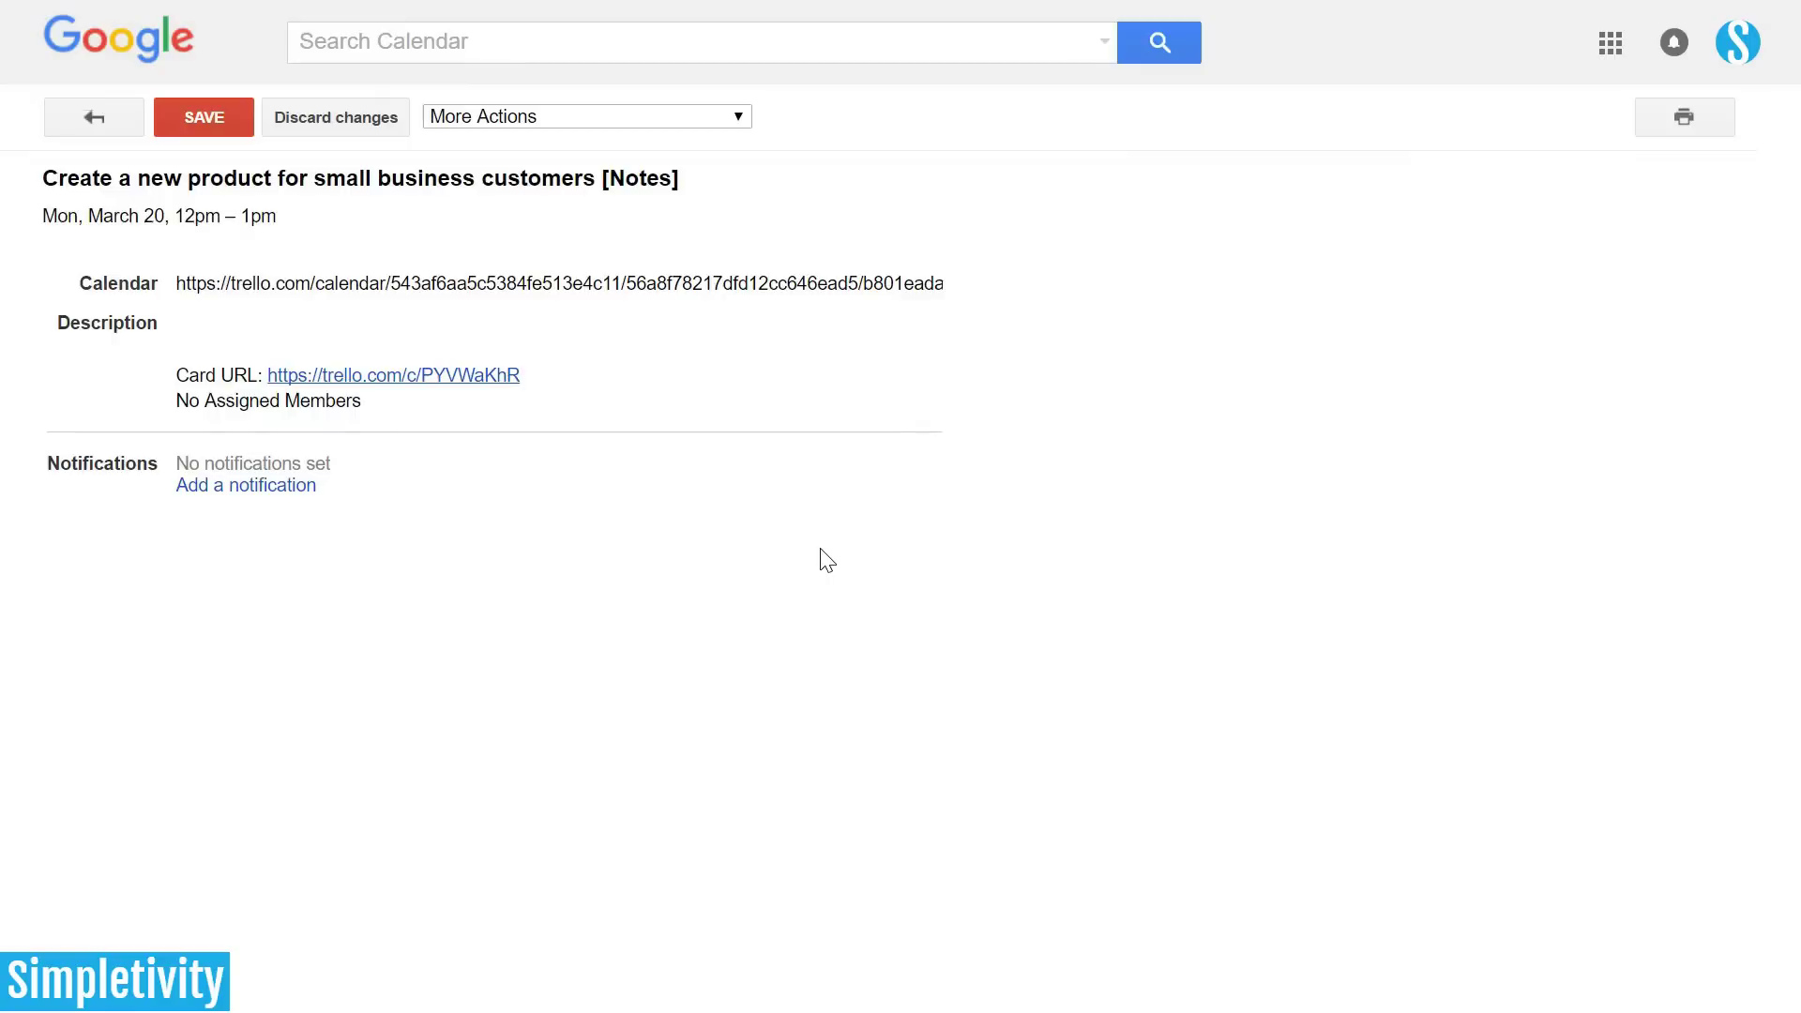
Return to the Mar 19–25 week view and scroll the grid around the noon Trello events.
left_click(98, 113)
scroll(713, 657, "up", 3)
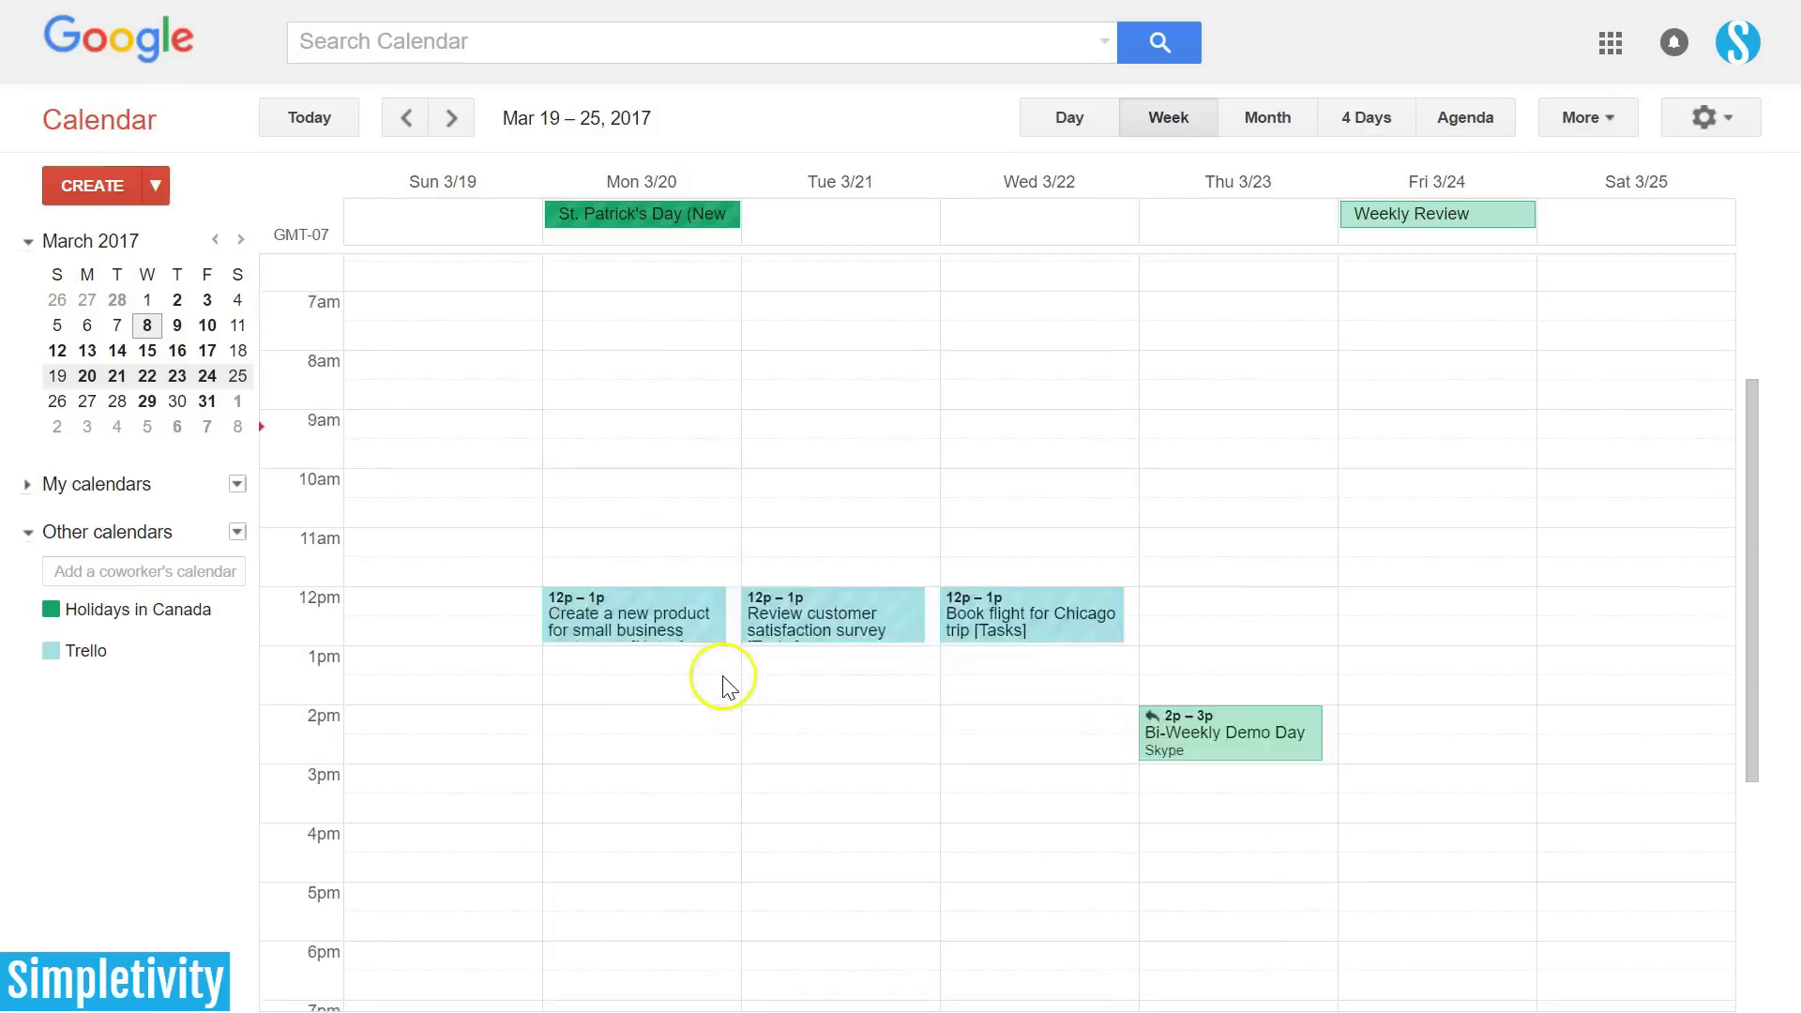
scroll(727, 684, "down", 3)
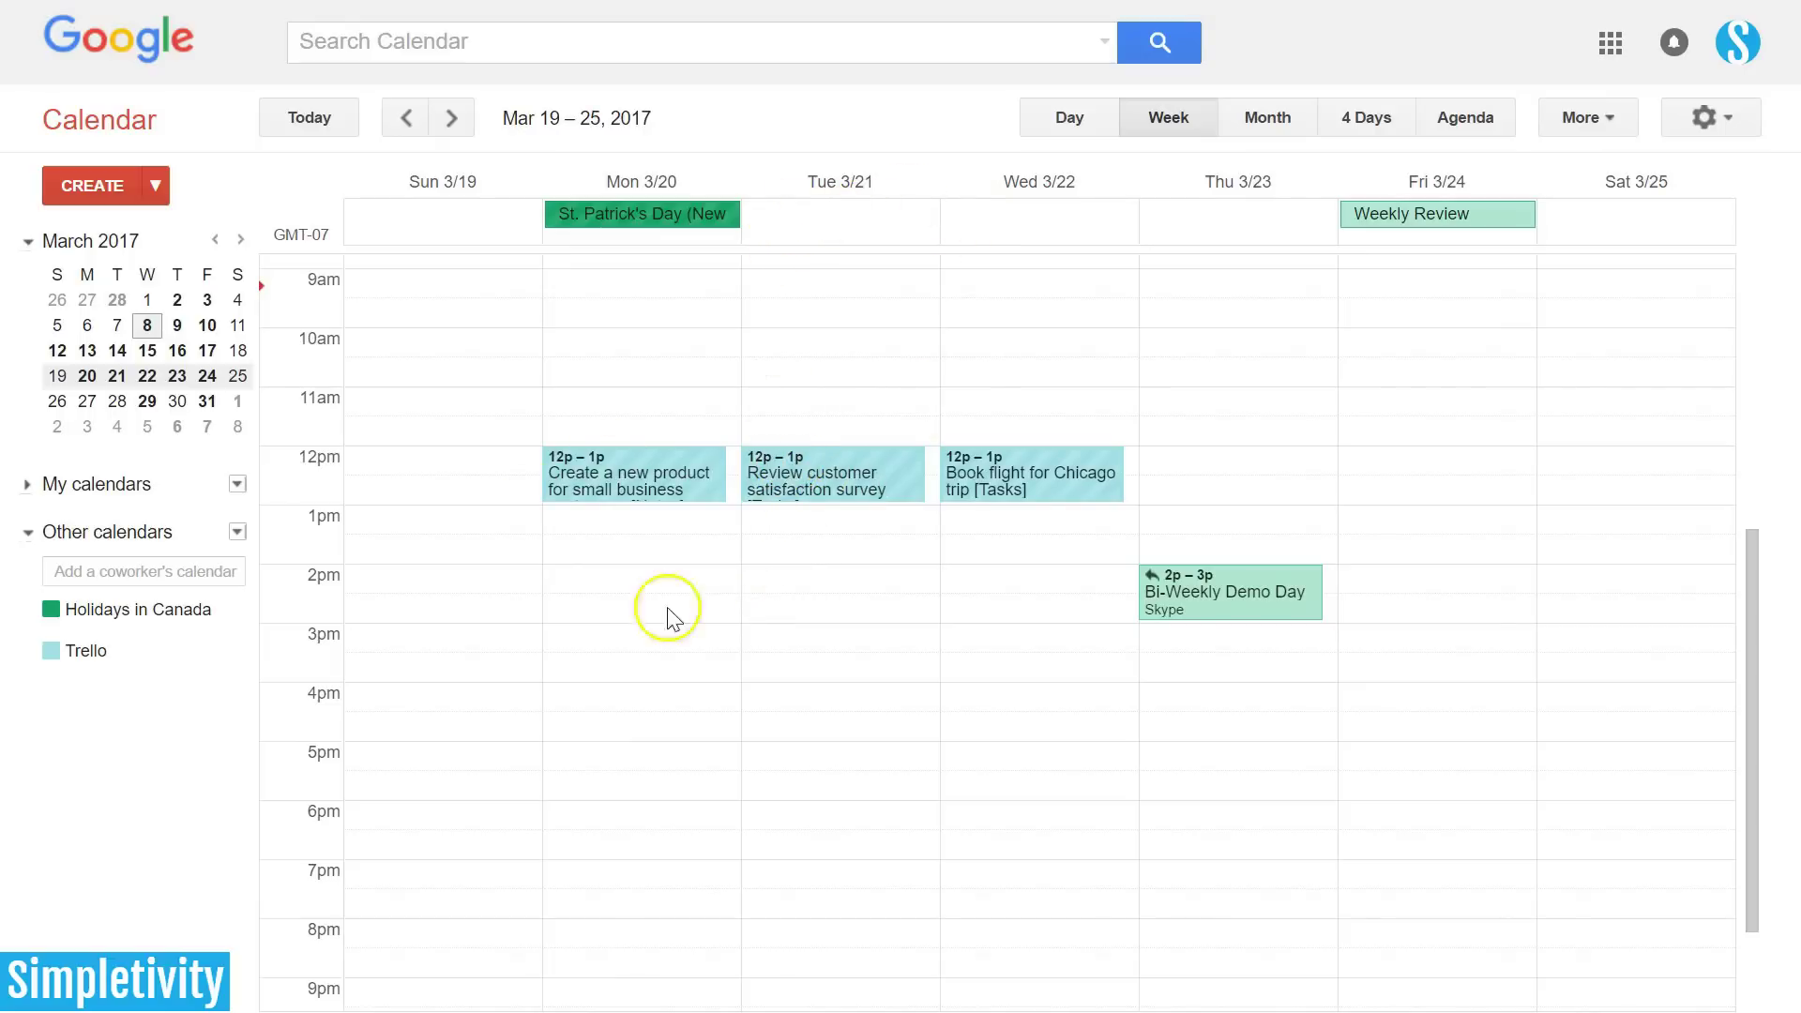
scroll(835, 563, "up", 2)
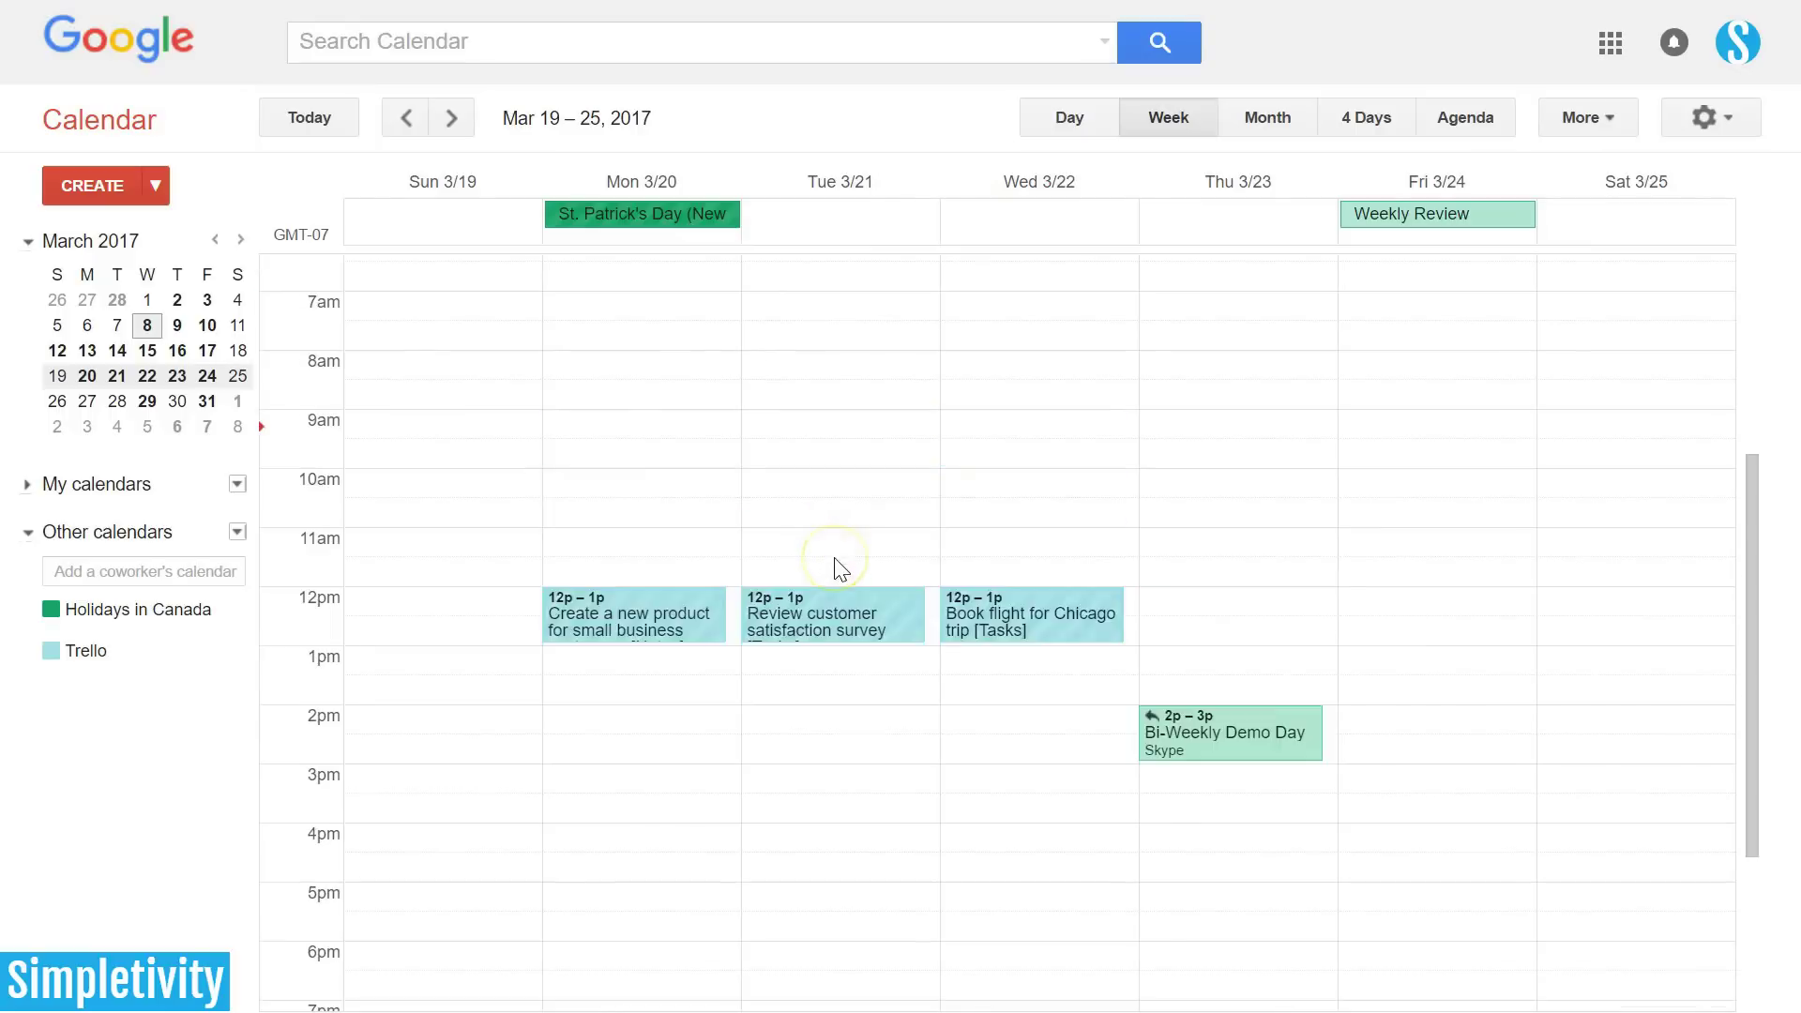
scroll(840, 570, "down", 2)
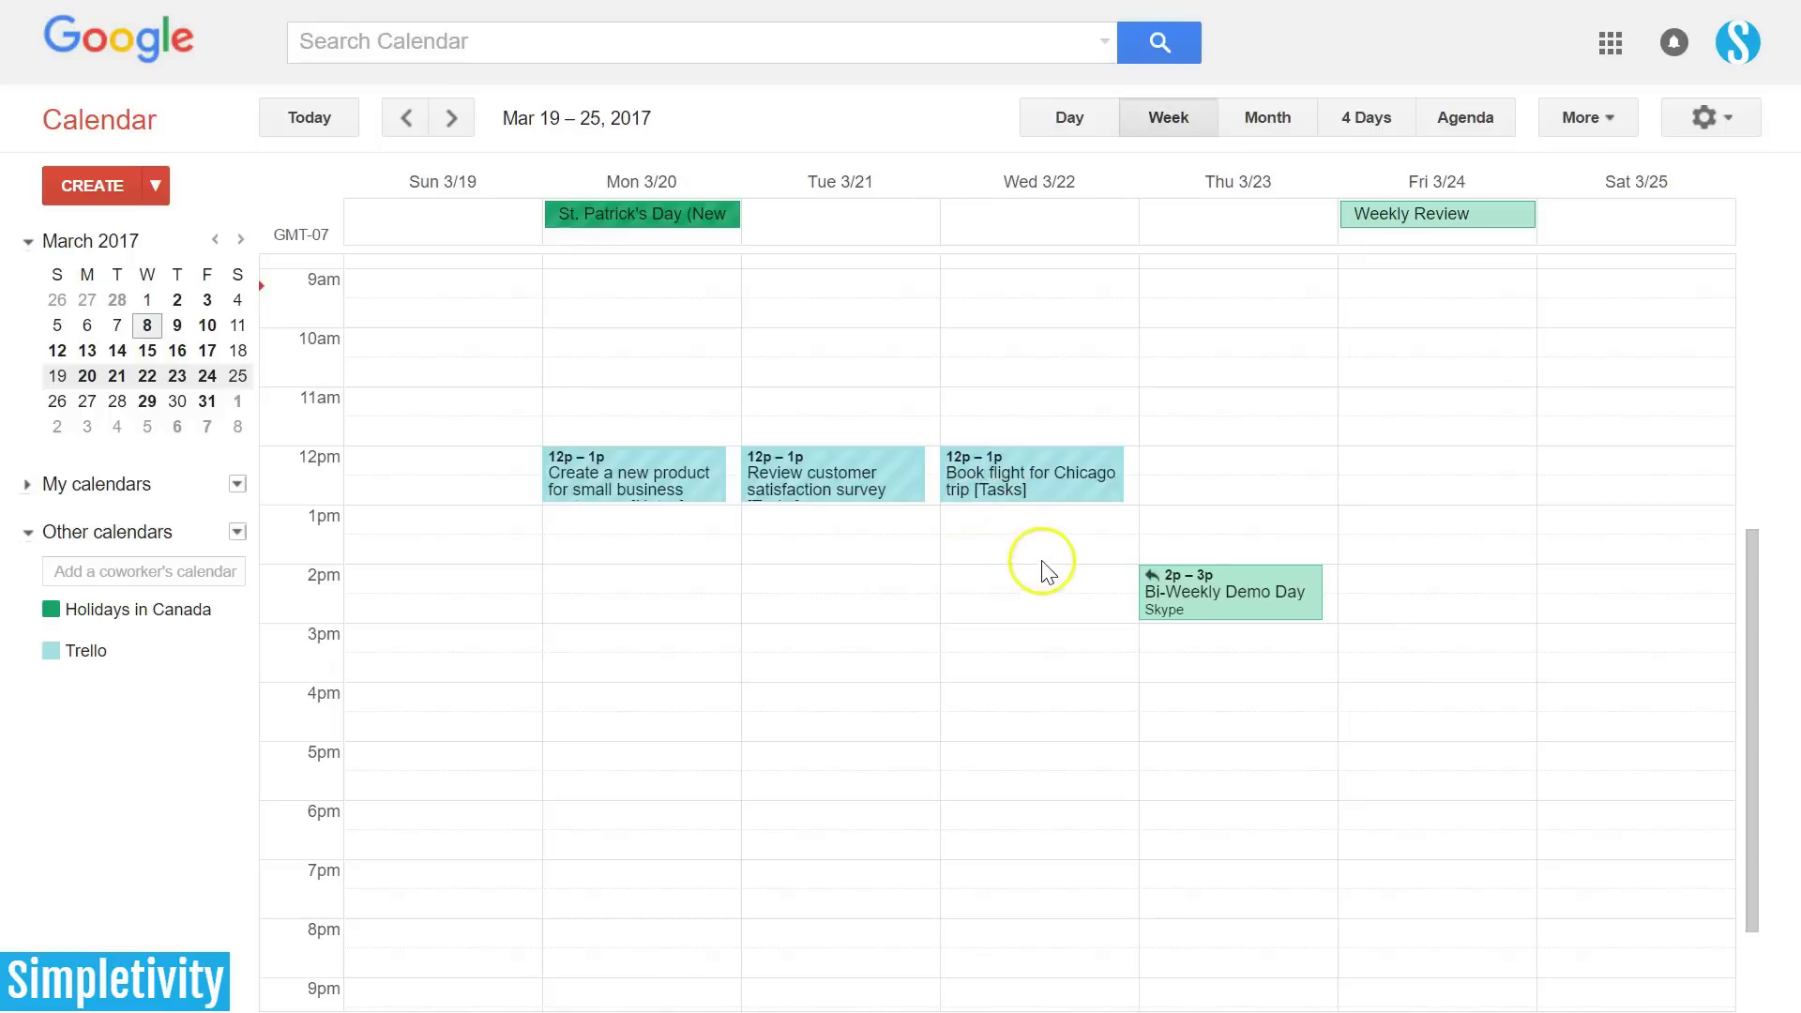
scroll(751, 619, "up", 3)
scroll(751, 621, "down", 3)
scroll(644, 507, "up", 6)
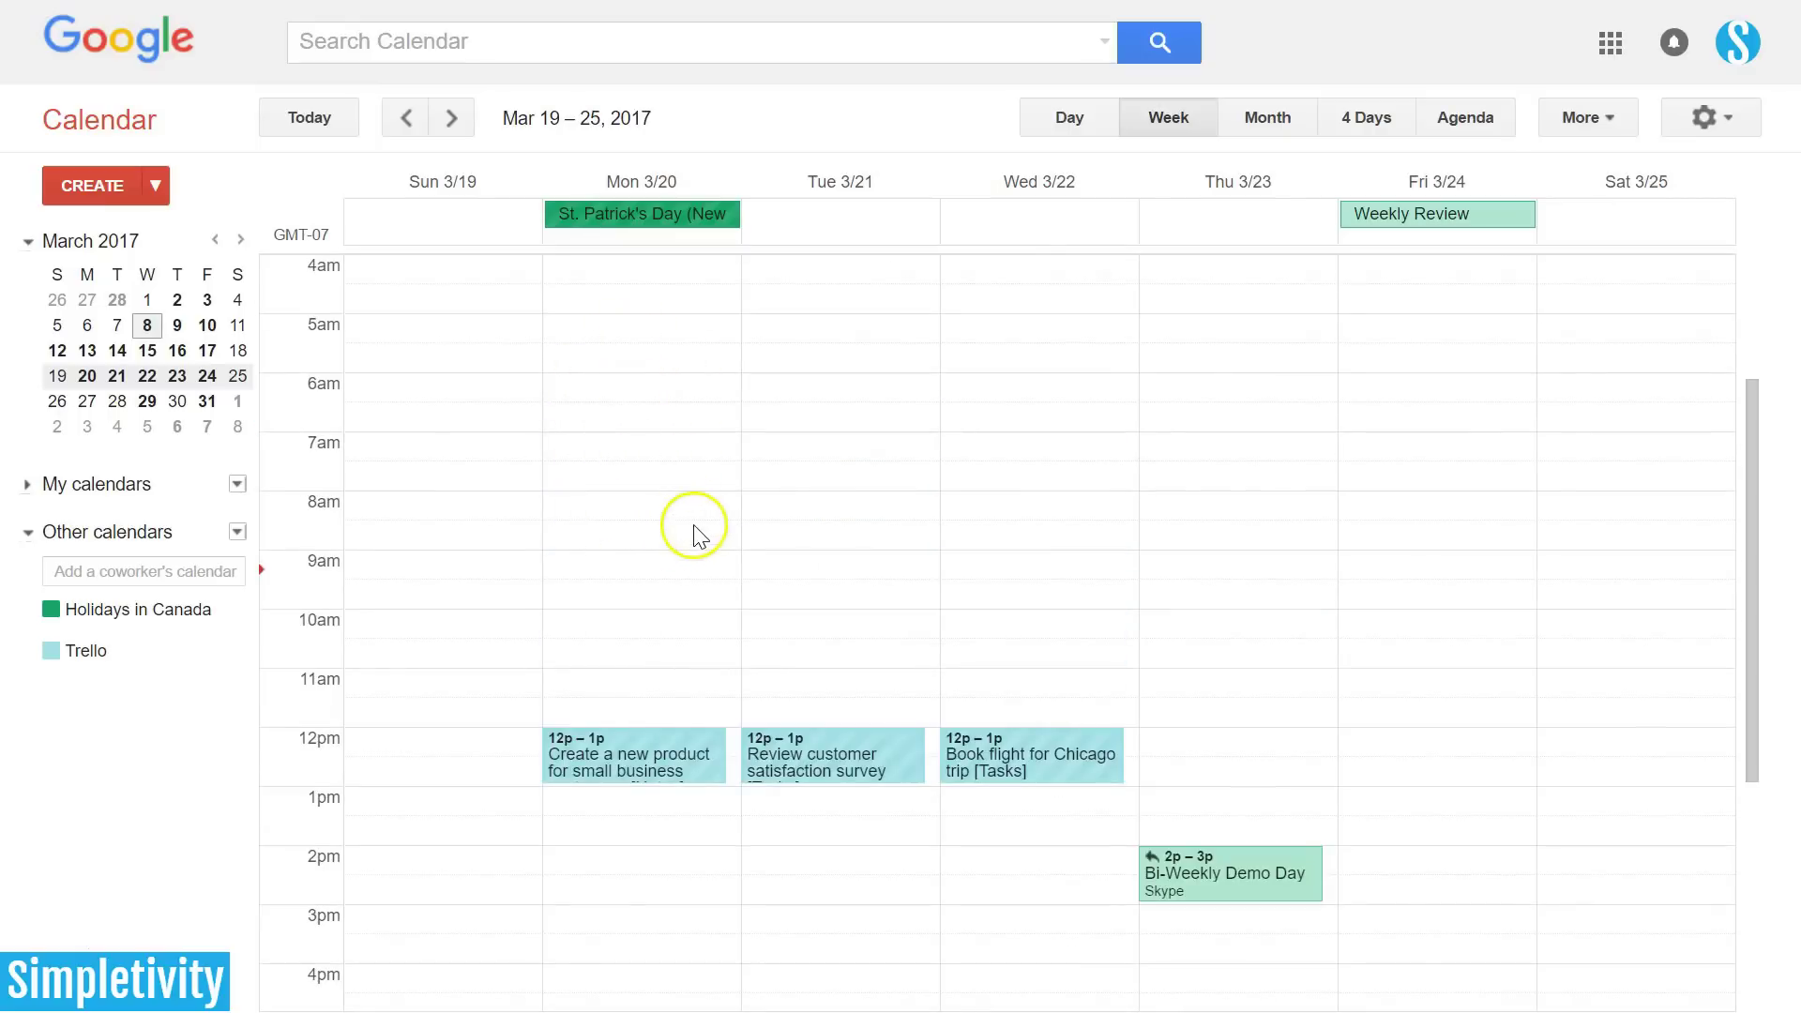
scroll(668, 535, "down", 3)
scroll(699, 506, "down", 6)
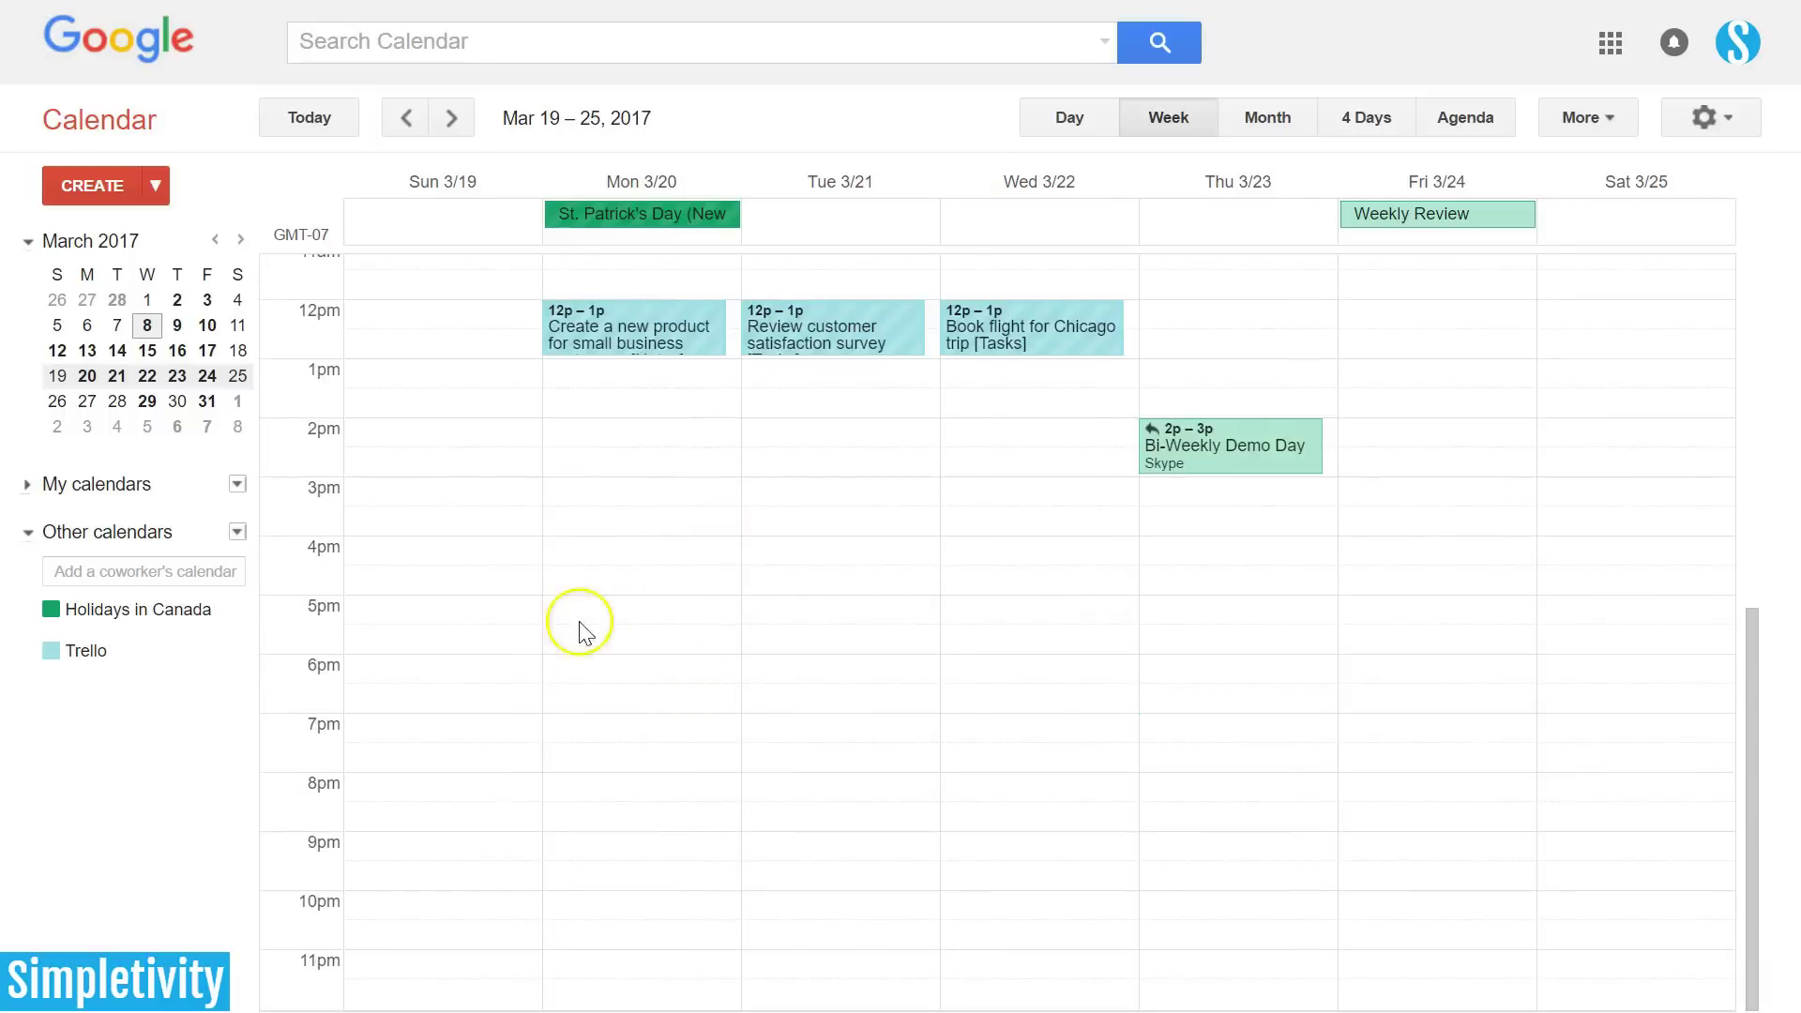
scroll(713, 643, "up", 6)
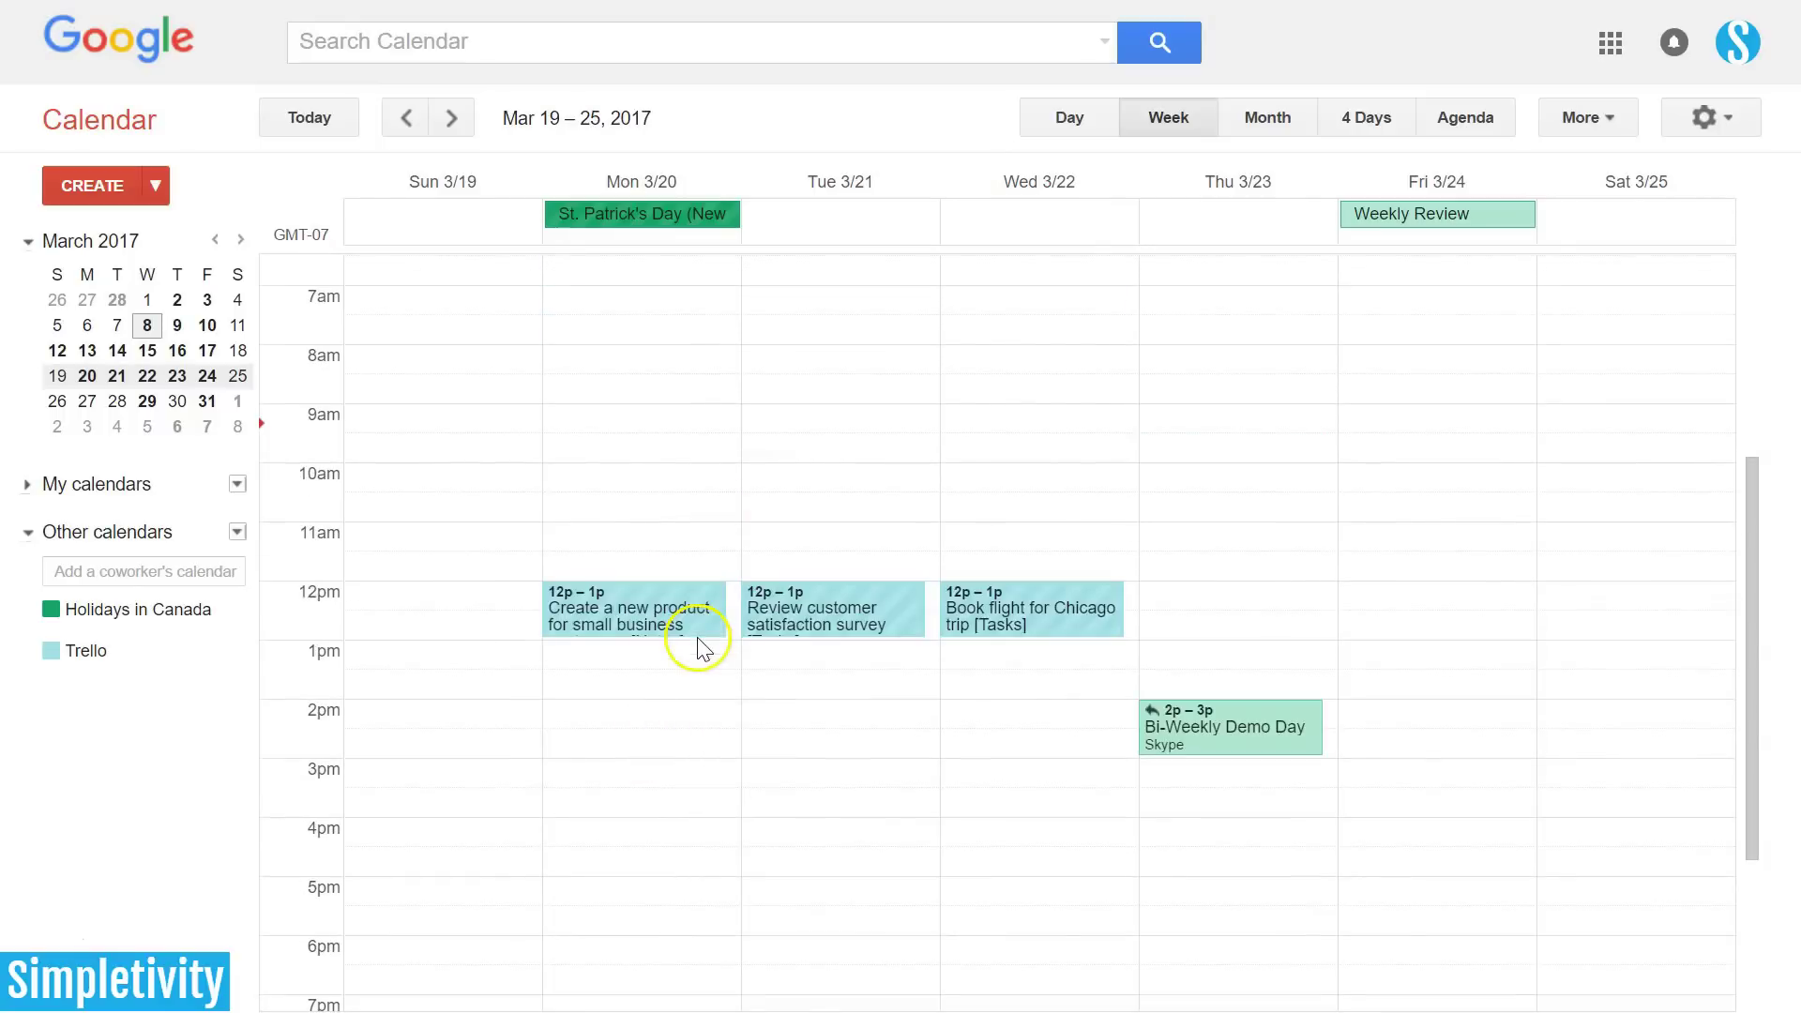
scroll(660, 728, "down", 3)
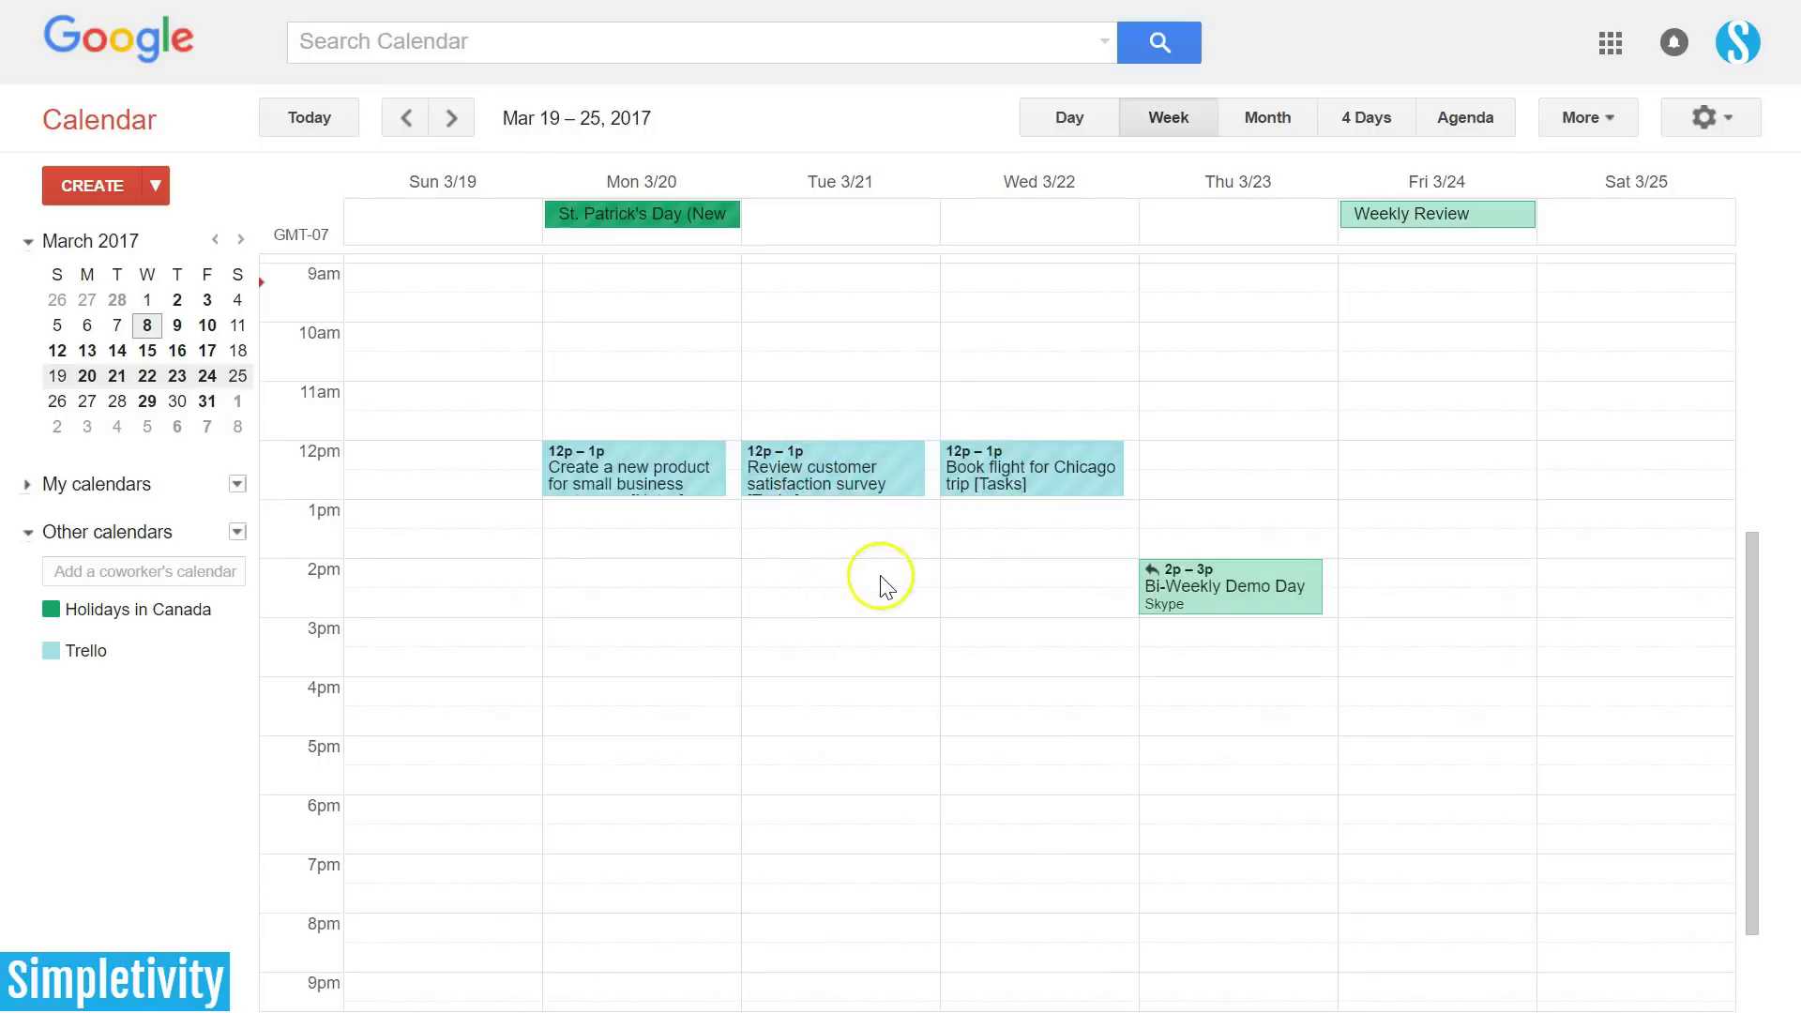
scroll(844, 567, "up", 2)
scroll(803, 571, "down", 2)
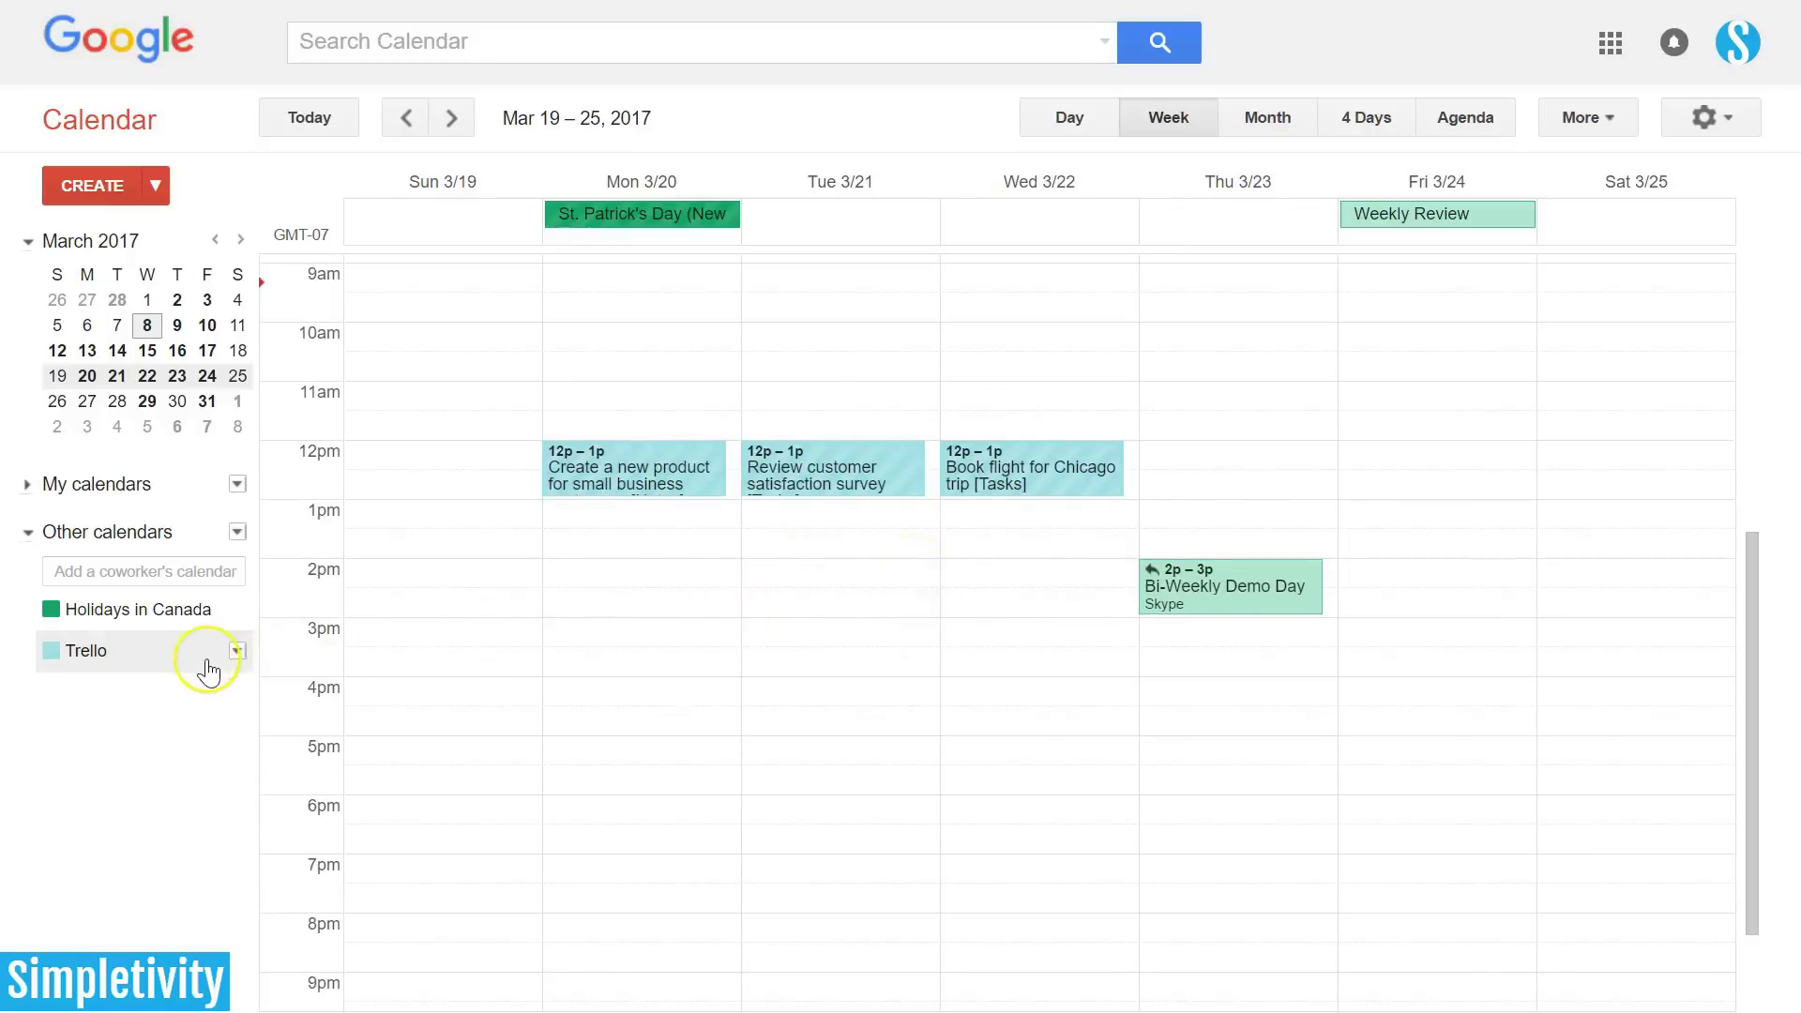
left_click(52, 652)
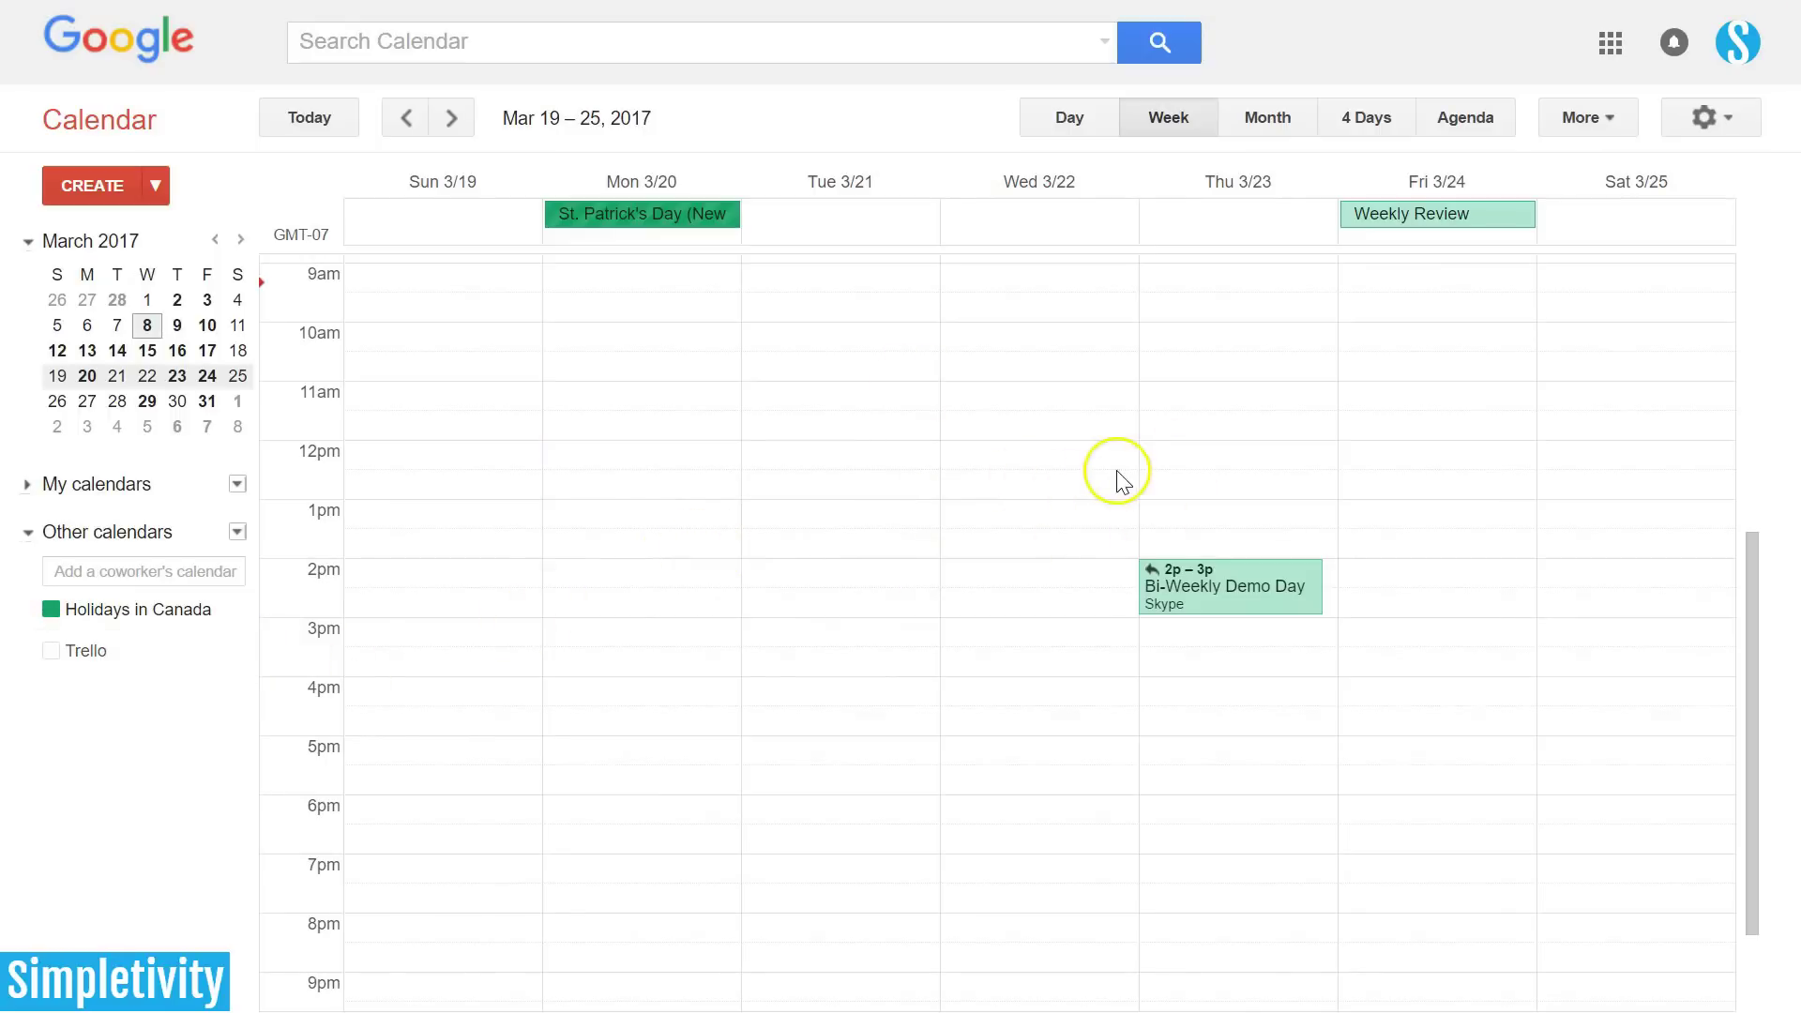
left_click(51, 652)
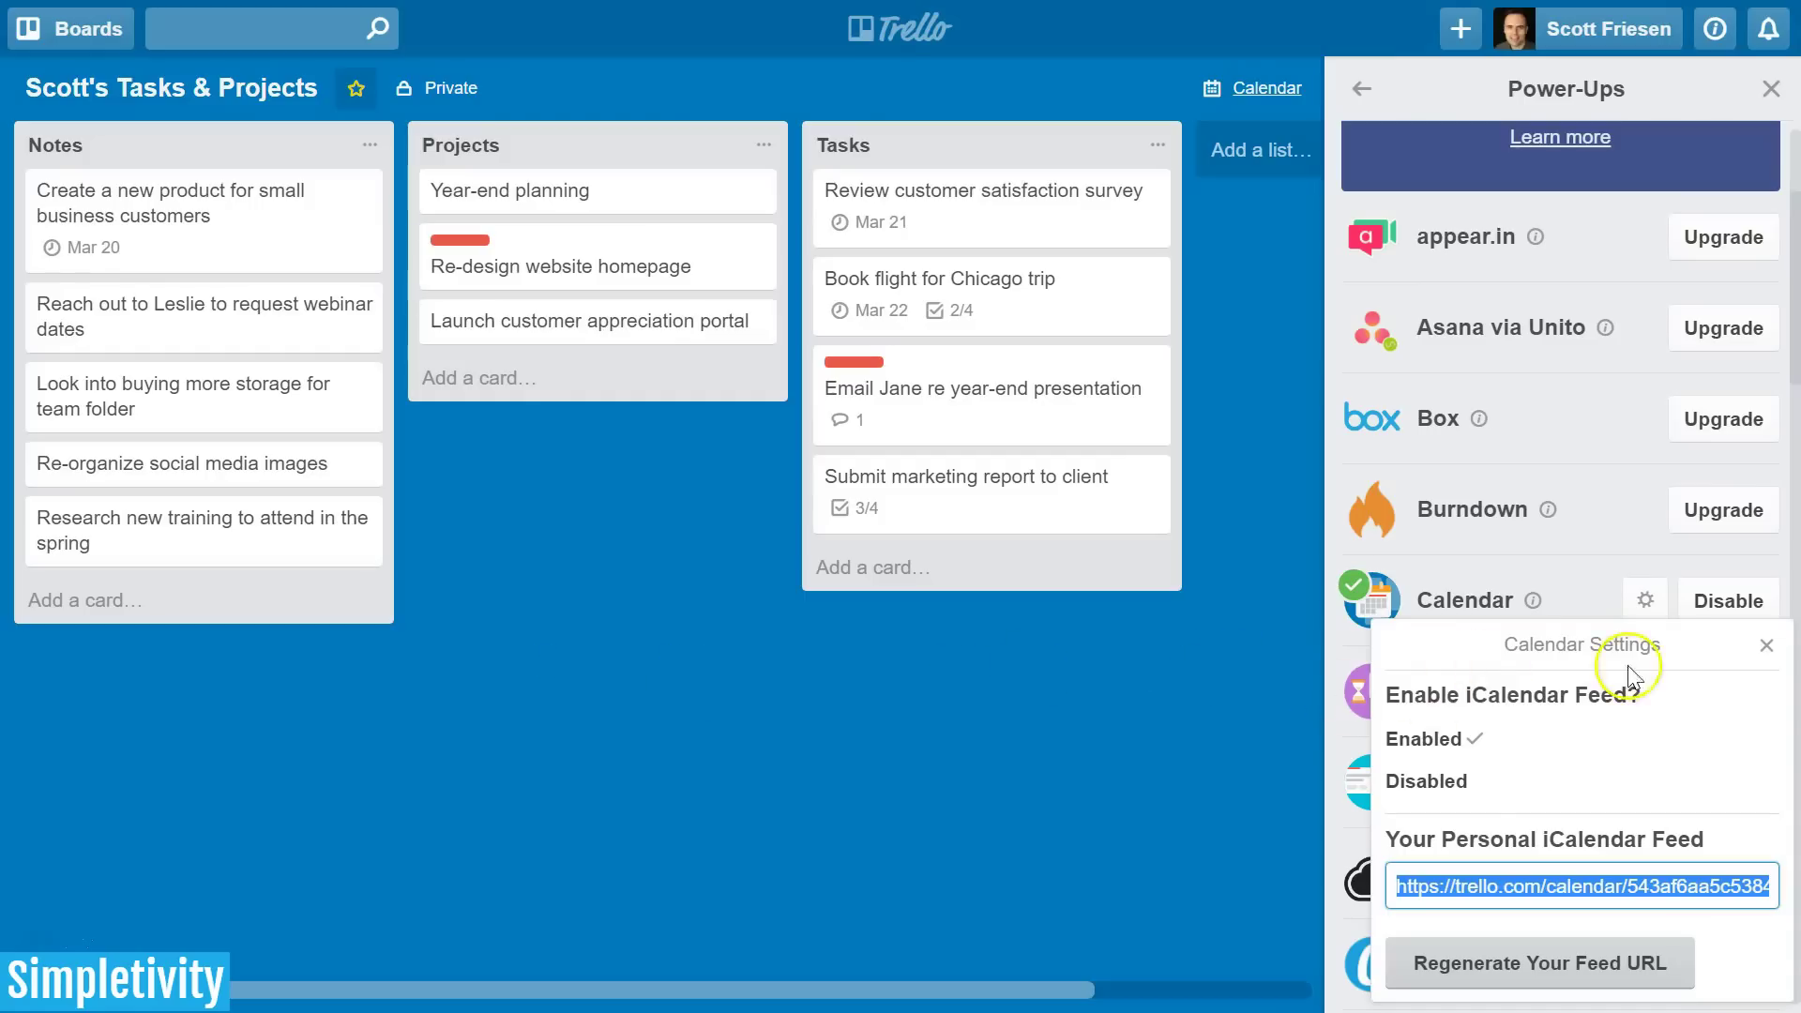
Close and reopen the Trello Calendar Power-Up settings with the iCalendar feed enabled.
left_click(1766, 645)
left_click(1646, 601)
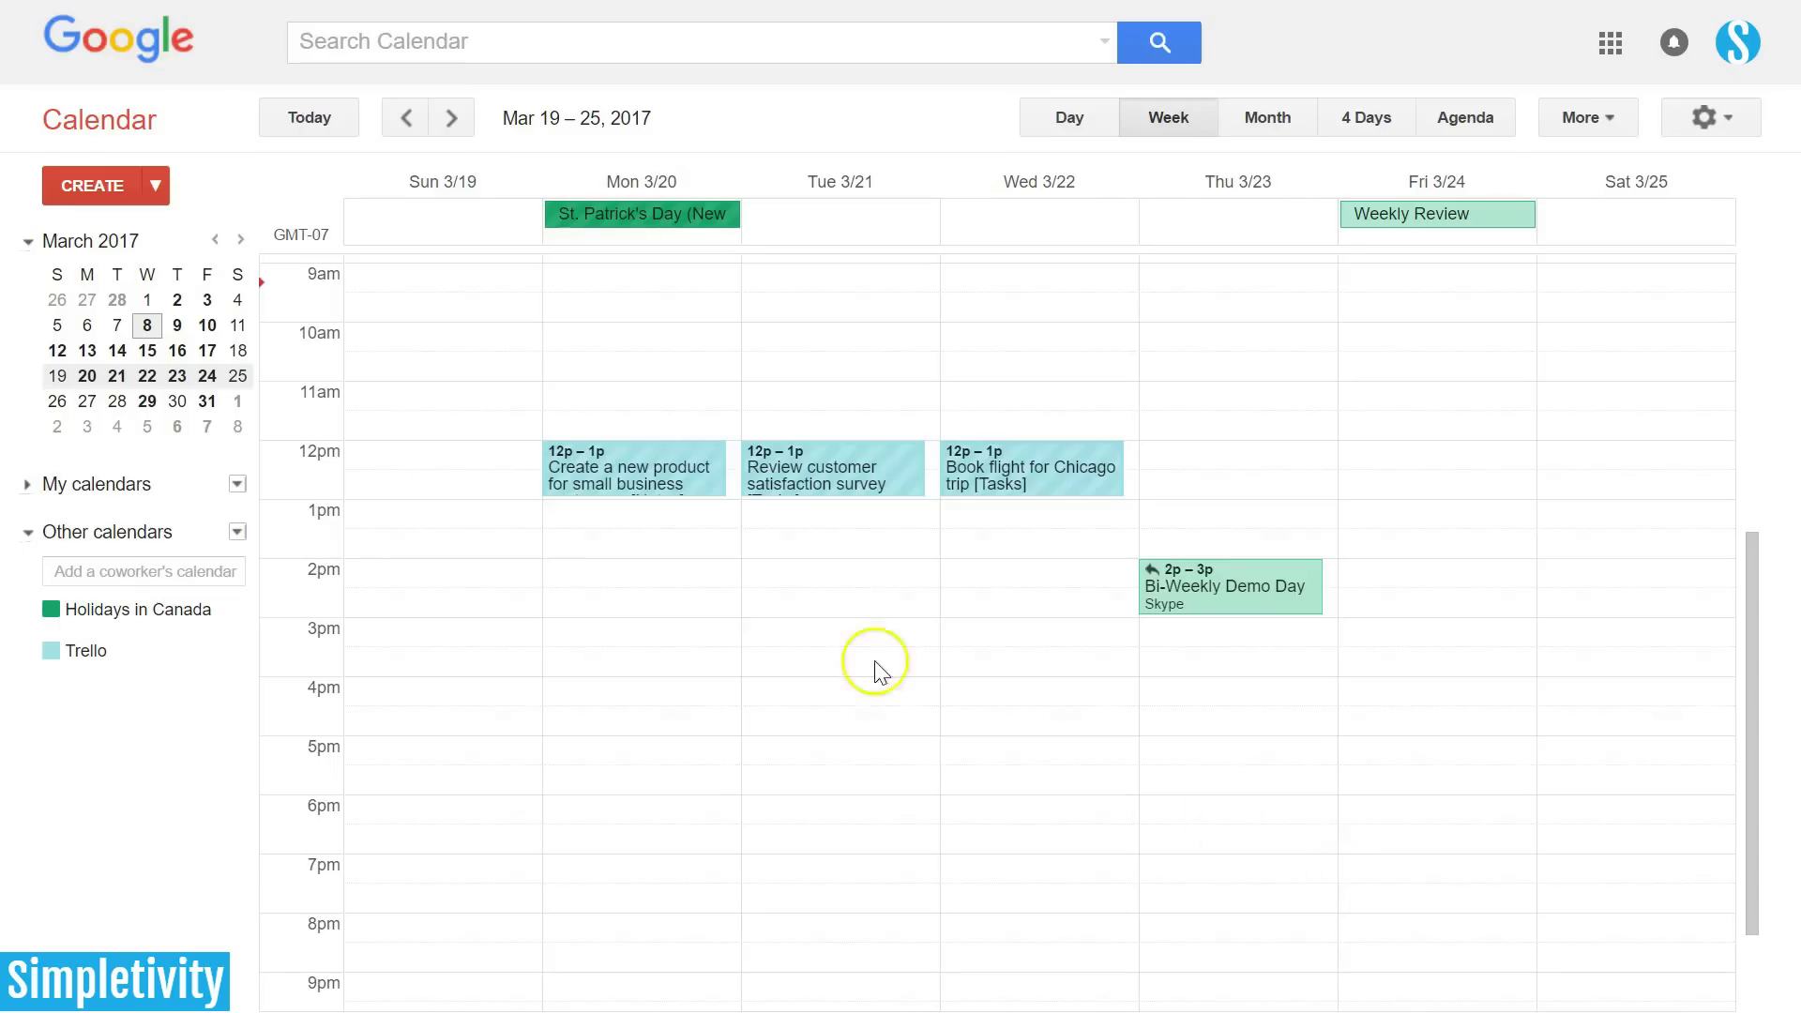
scroll(836, 691, "up", 3)
scroll(836, 695, "down", 3)
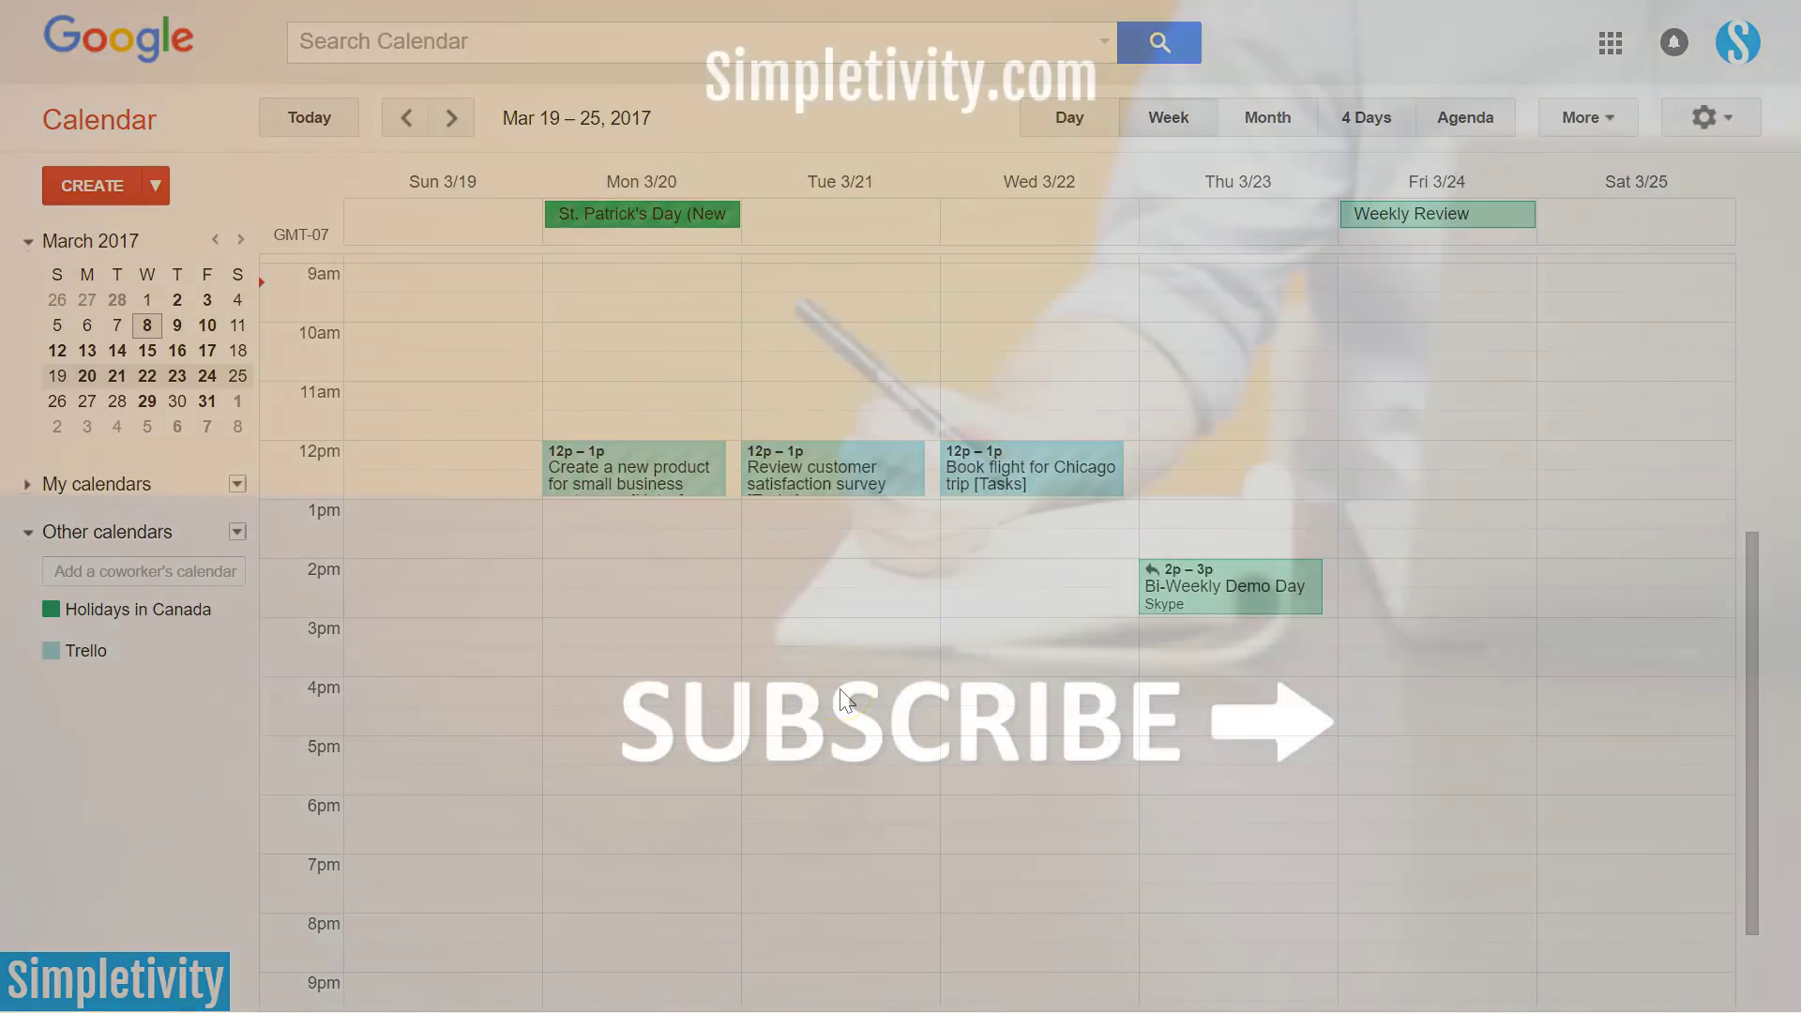